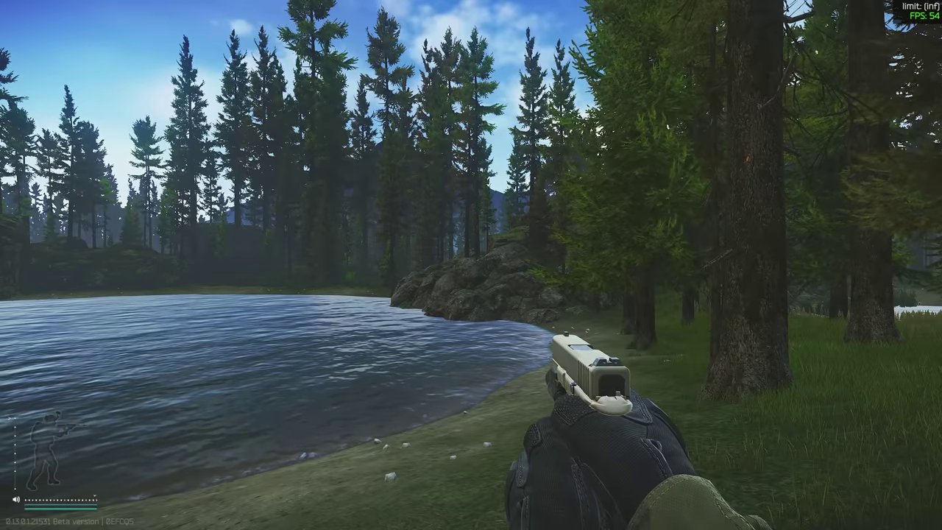
key(l)
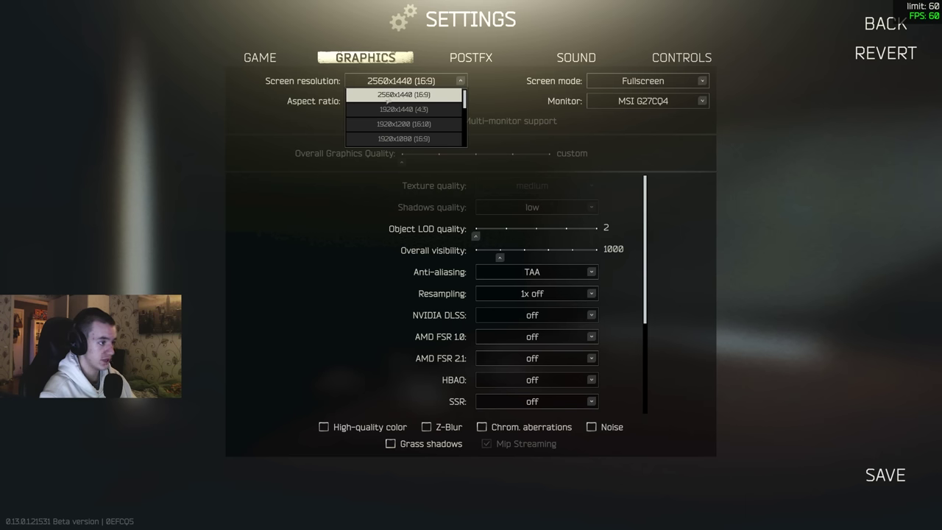
- Select 2560x1440 (16:9) as the screen resolution, and try overall visibility at 400 before setting it back to 1000
click(398, 95)
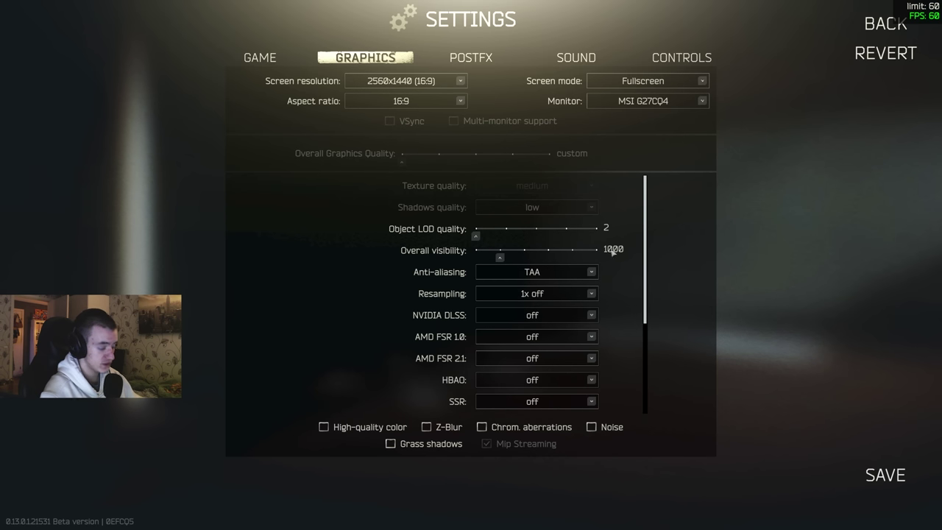
drag(500, 259, 470, 263)
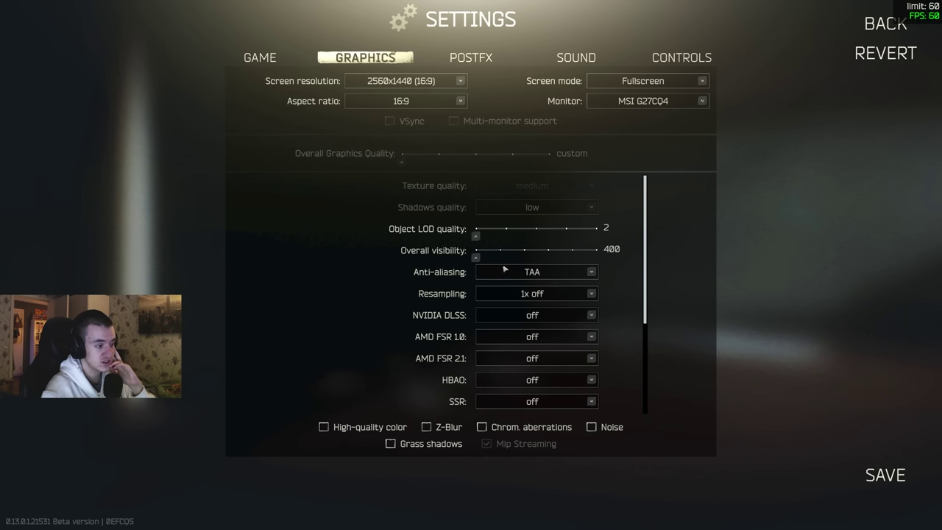
drag(477, 256, 500, 254)
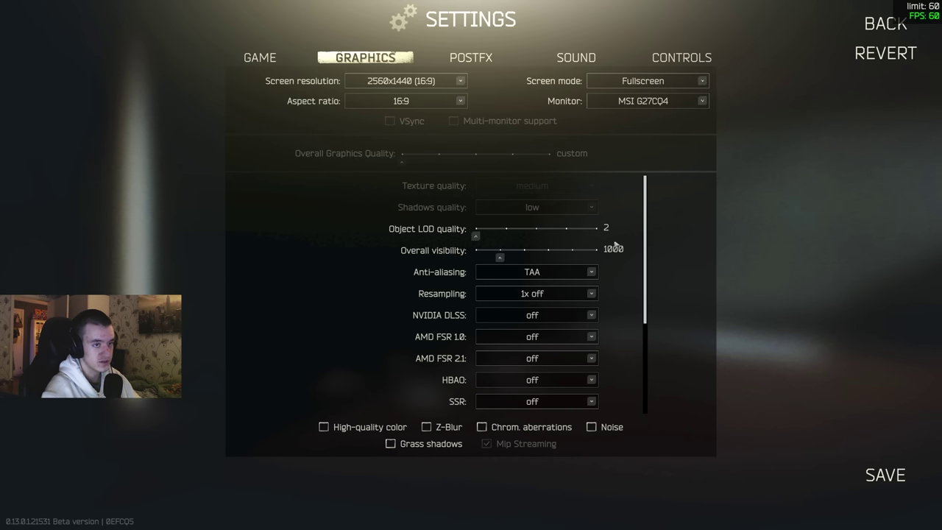
mouse_move(500, 251)
mouse_down()
mouse_move(460, 262)
mouse_move(499, 257)
mouse_up()
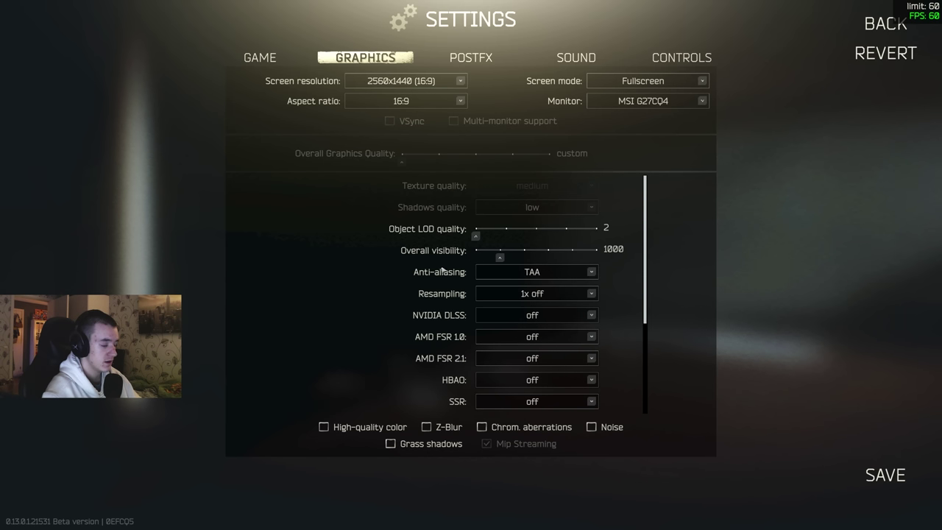
- Review the available resampling choices and the AMD FSR 1.0 setting, leaving both off
click(537, 294)
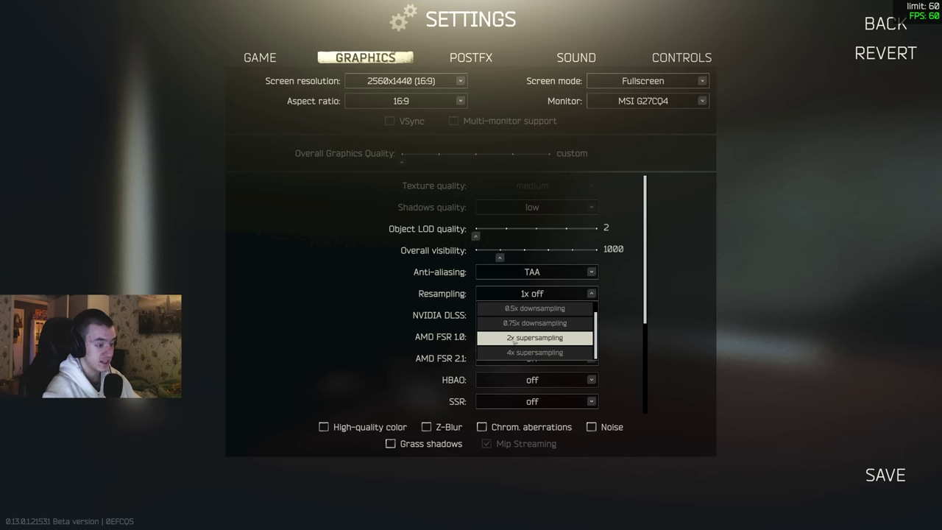
scroll(597, 317, up, 1)
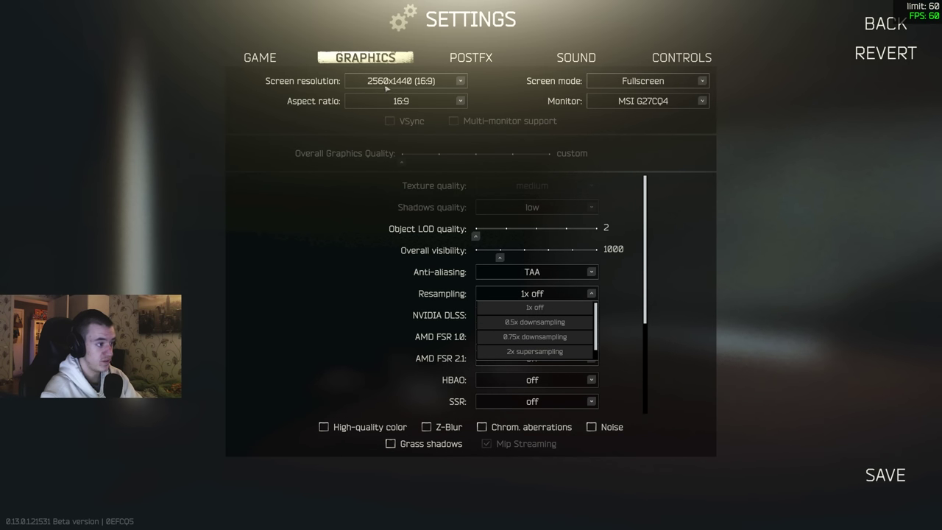
click(366, 238)
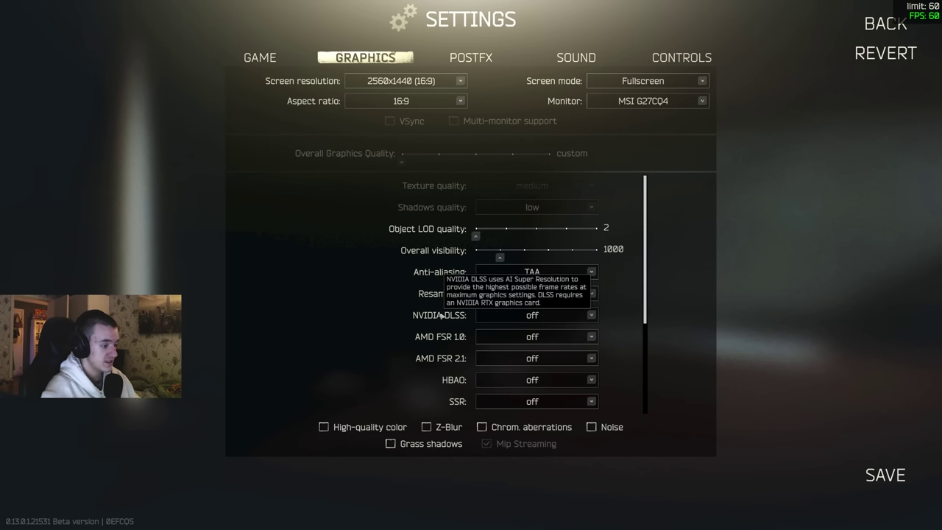
mouse_move(438, 336)
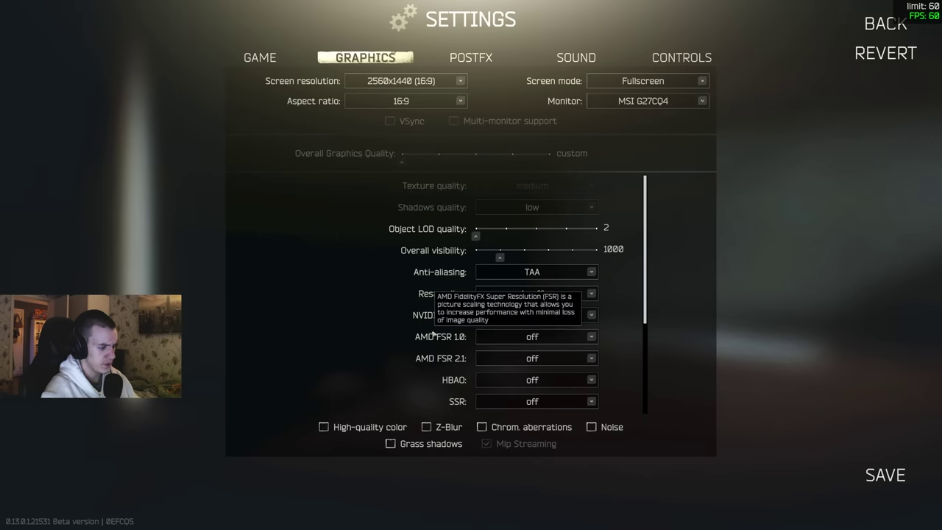
click(515, 339)
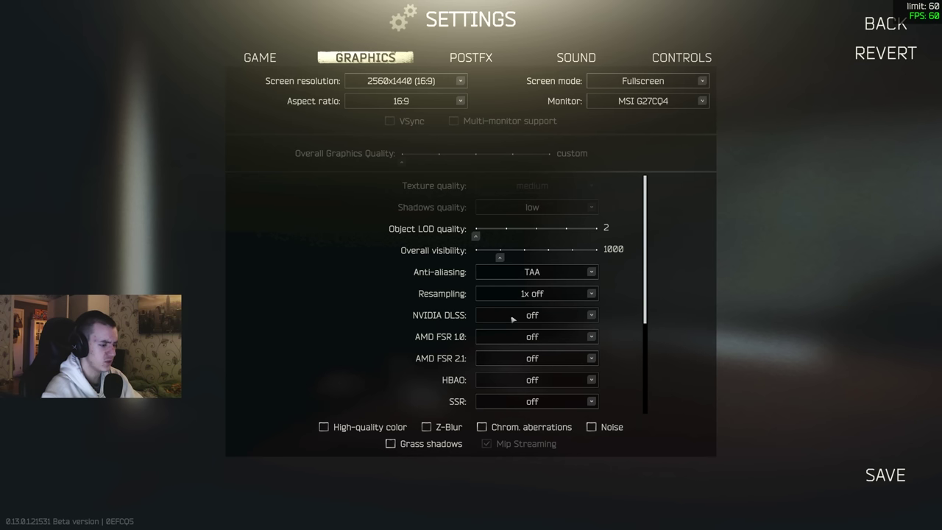
- Check the anisotropic filtering choices while keeping it on, and set NVIDIA Reflex Low Latency to on + boost
scroll(513, 318, down, 1)
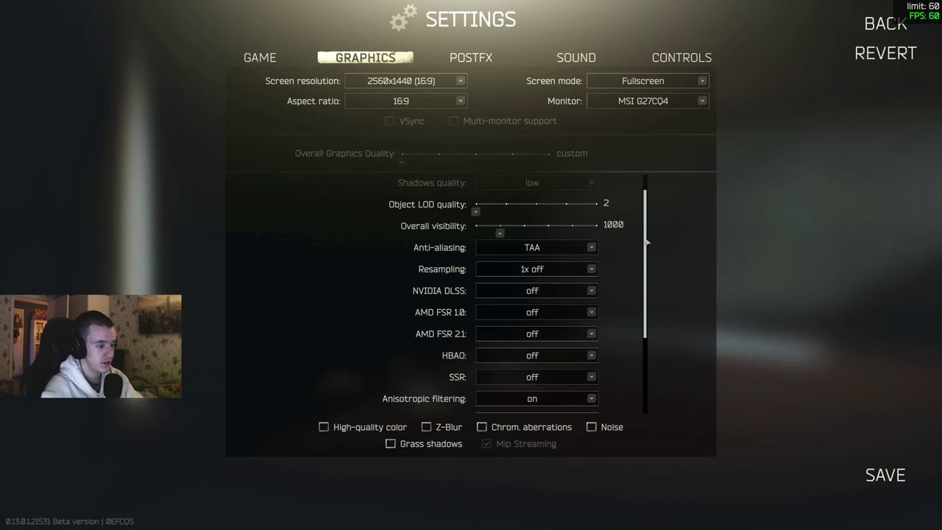
scroll(578, 273, down, 1)
mouse_move(441, 268)
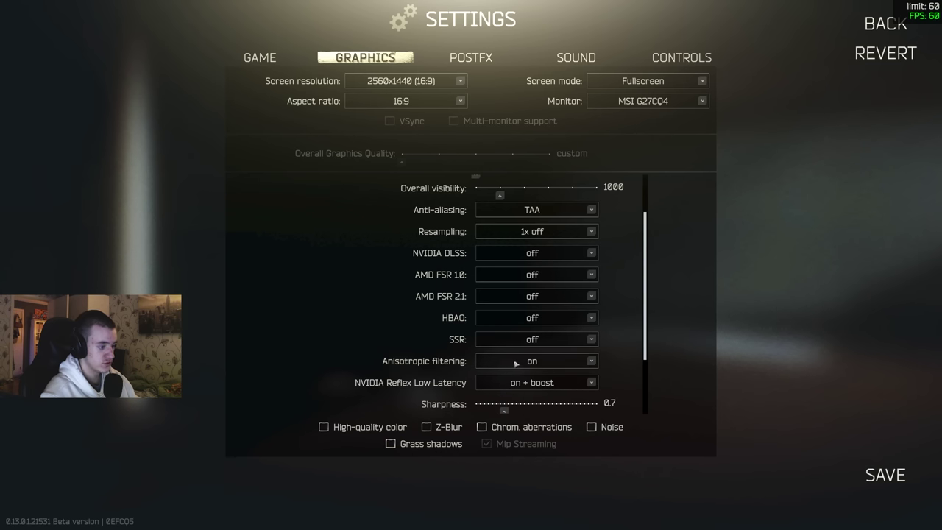
scroll(596, 323, down, 4)
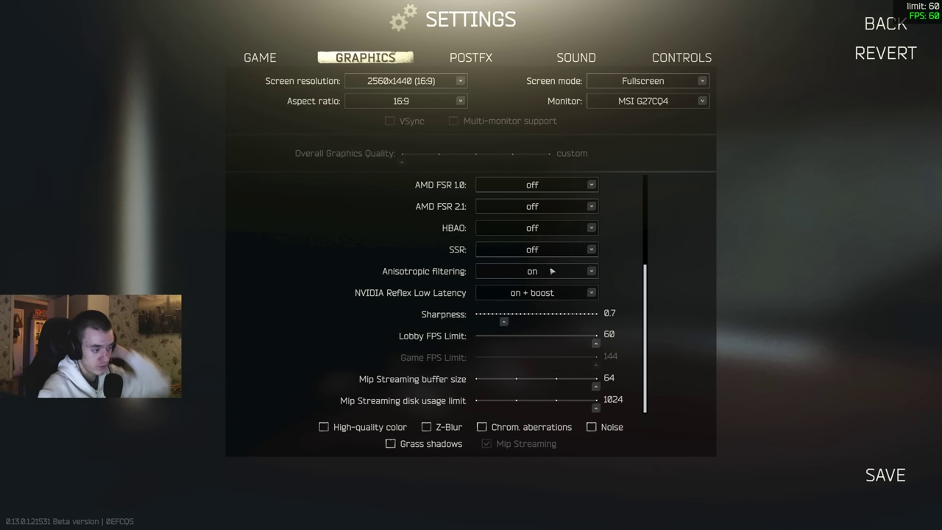
click(538, 273)
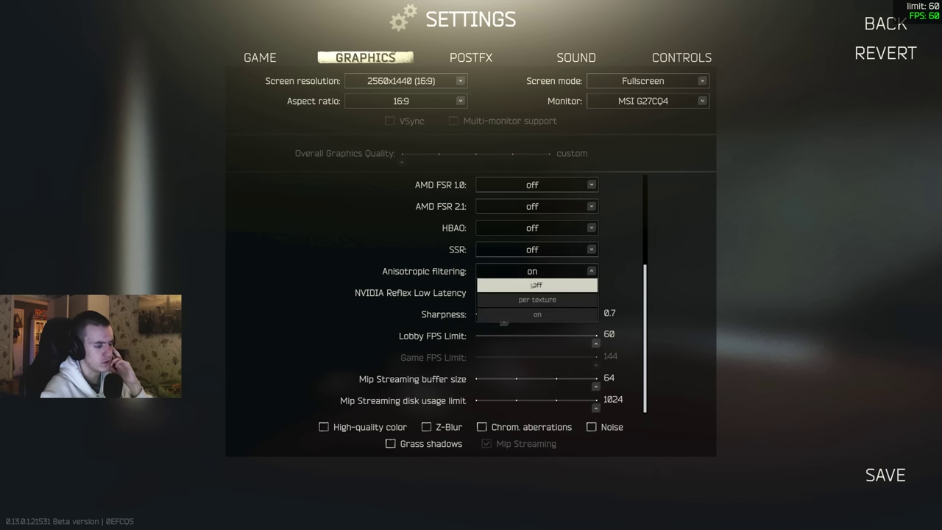
click(535, 272)
click(520, 293)
click(535, 333)
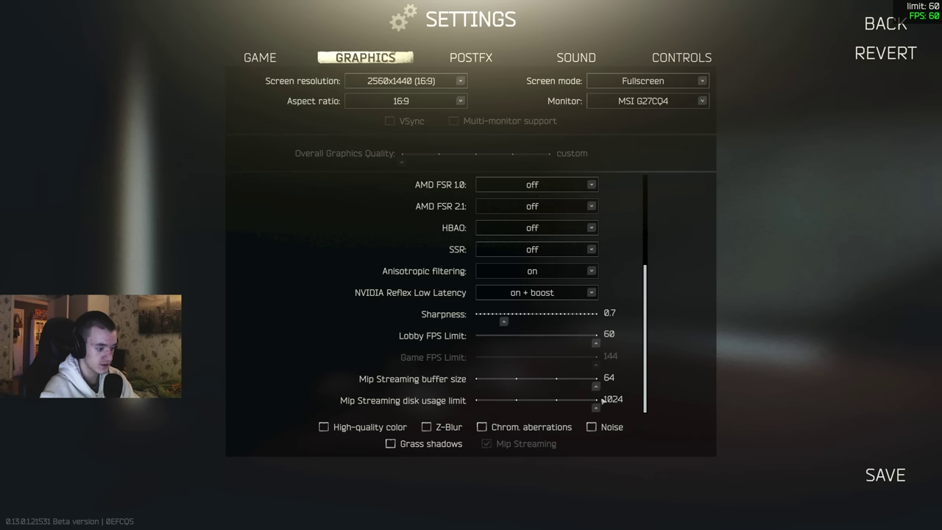
- Try a Mip Streaming disk usage limit of 512 and set it back to 1024
drag(616, 403, 482, 414)
click(516, 402)
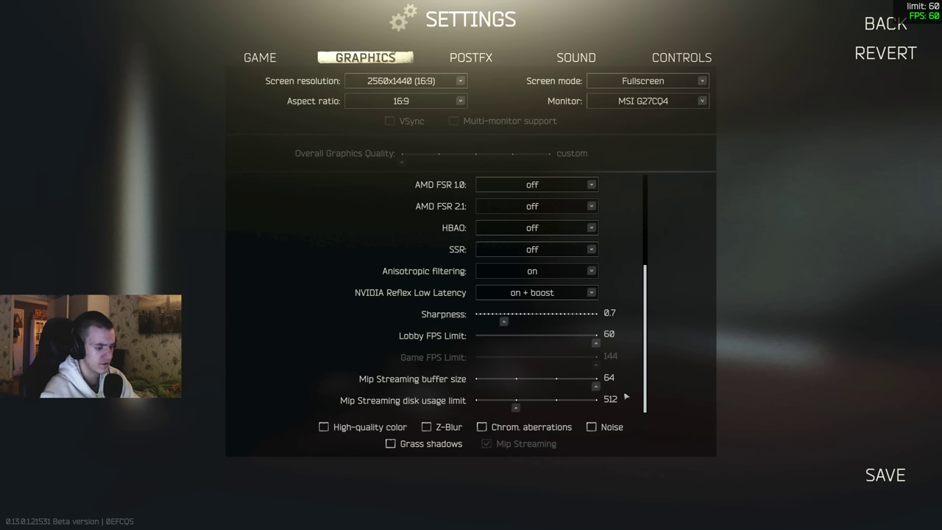
drag(517, 407, 597, 405)
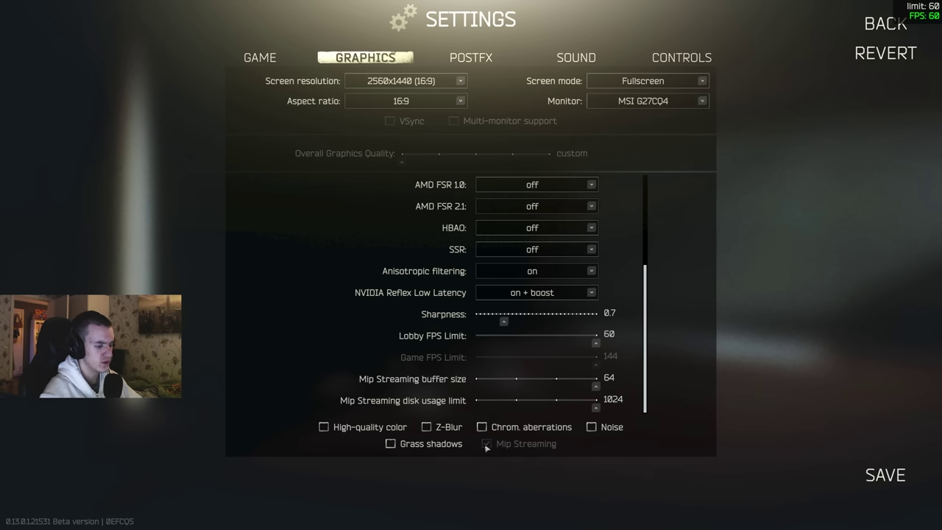
- Go to the PostFX settings and compare the in-game scene with PostFX disabled and enabled again
click(471, 57)
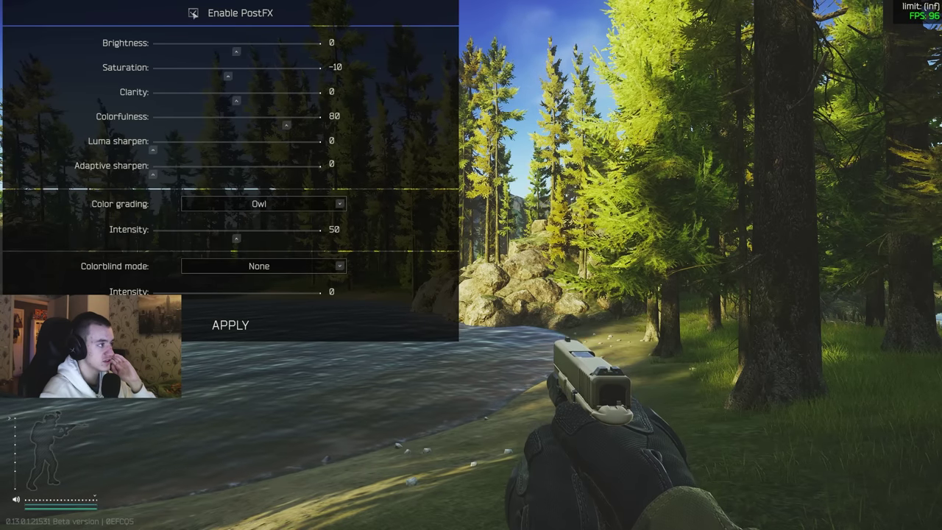
click(193, 13)
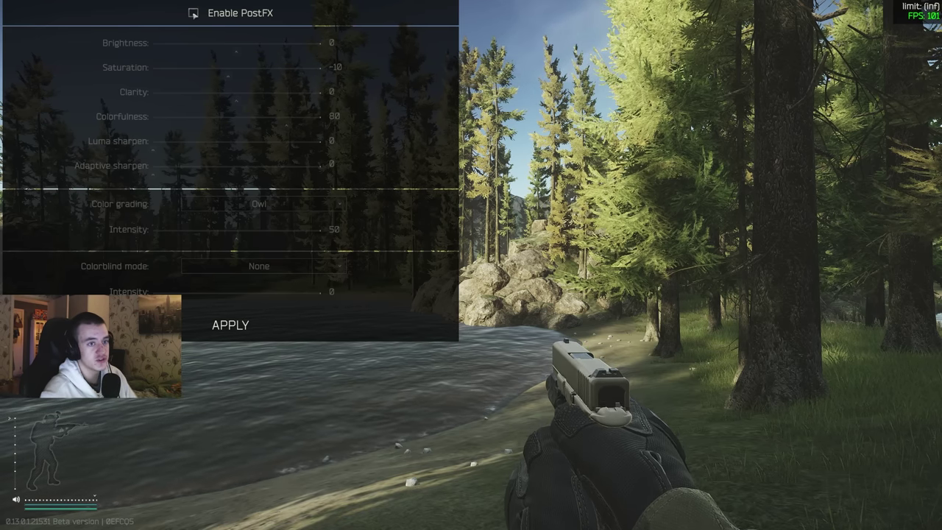
click(193, 13)
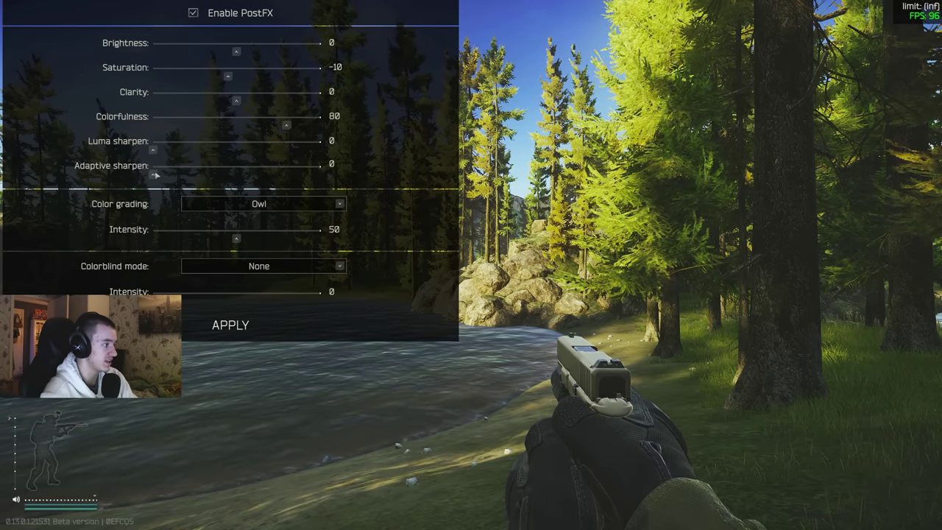
- Preview adaptive sharpen and luma sharpen at 100, reset both to 0, and try a much higher clarity
drag(155, 177, 361, 184)
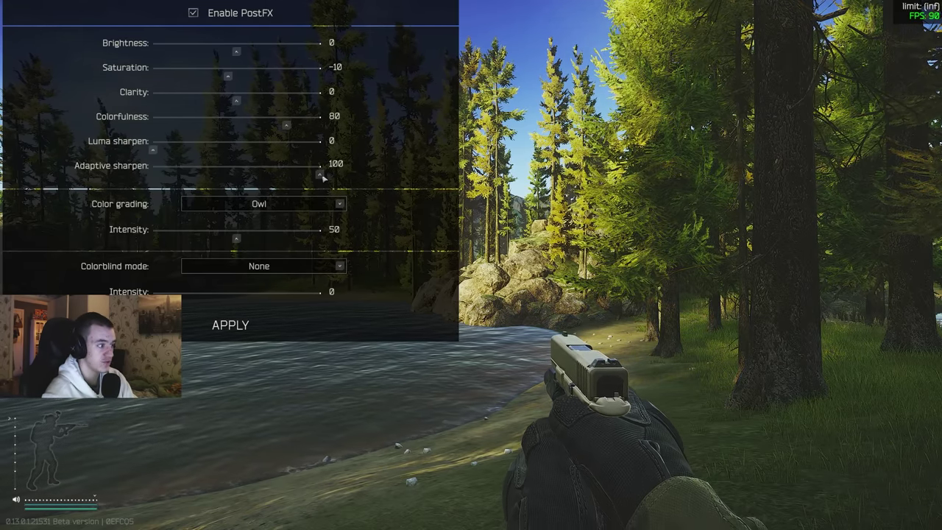
click(399, 151)
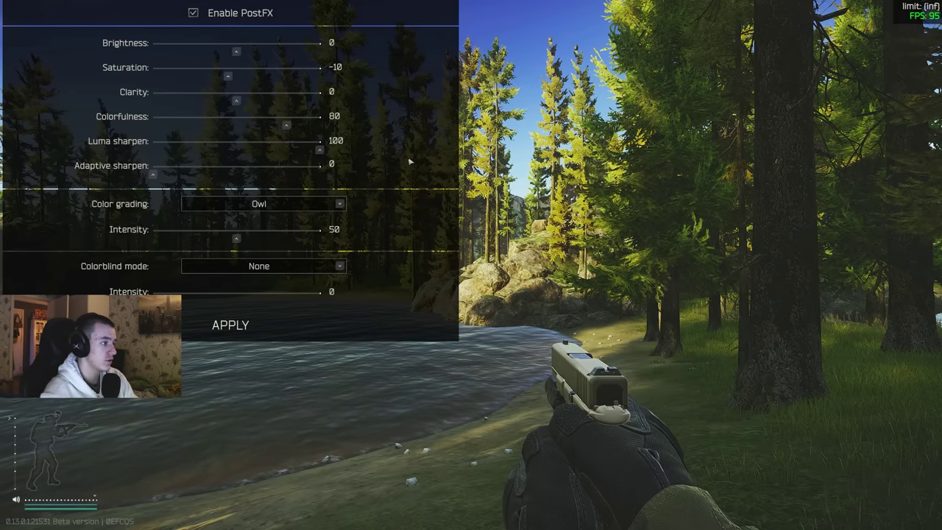
drag(321, 150, 61, 151)
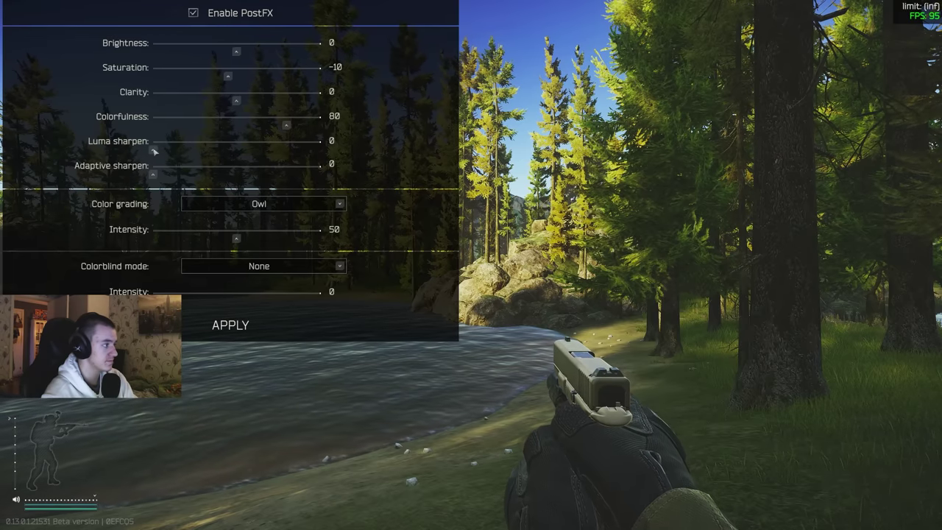
drag(233, 101, 427, 98)
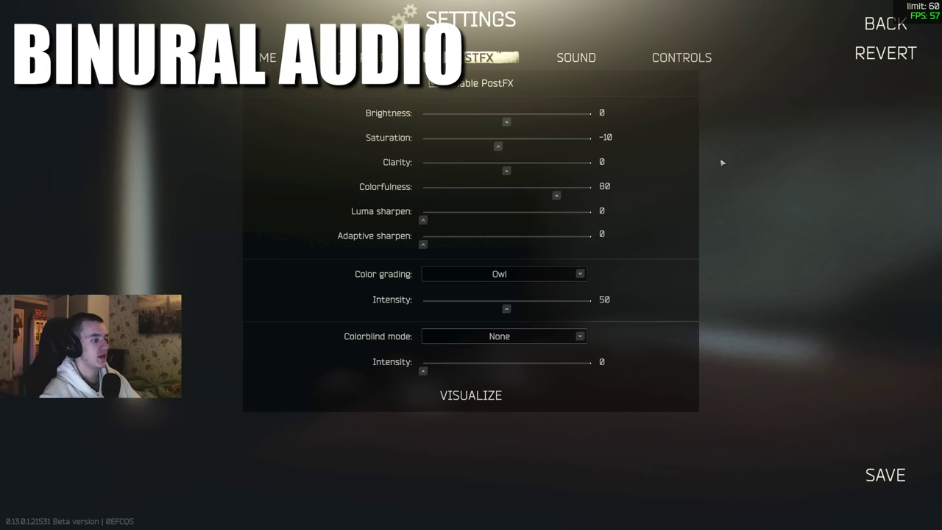
- Open the game's sound settings
click(576, 58)
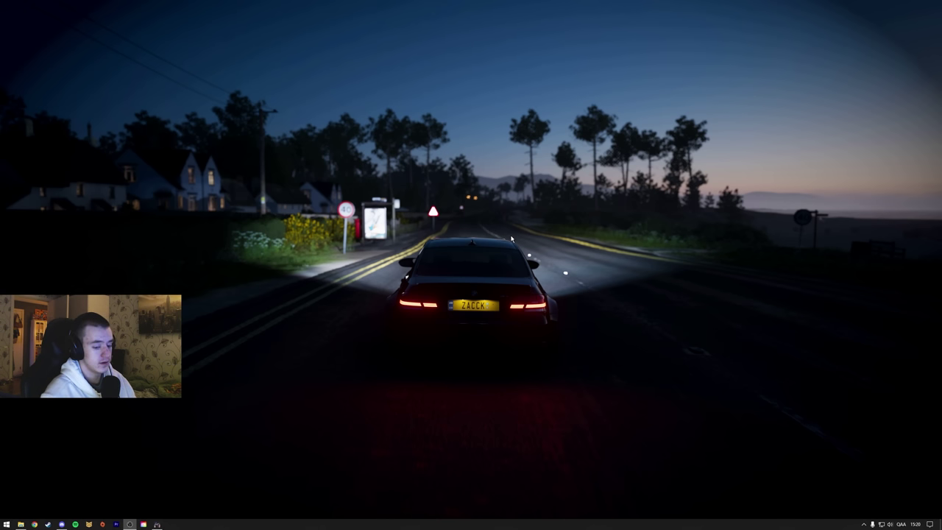
- Switch to the NVIDIA Control Panel from the desktop and show the image settings with preview page
right_click(467, 261)
click(506, 309)
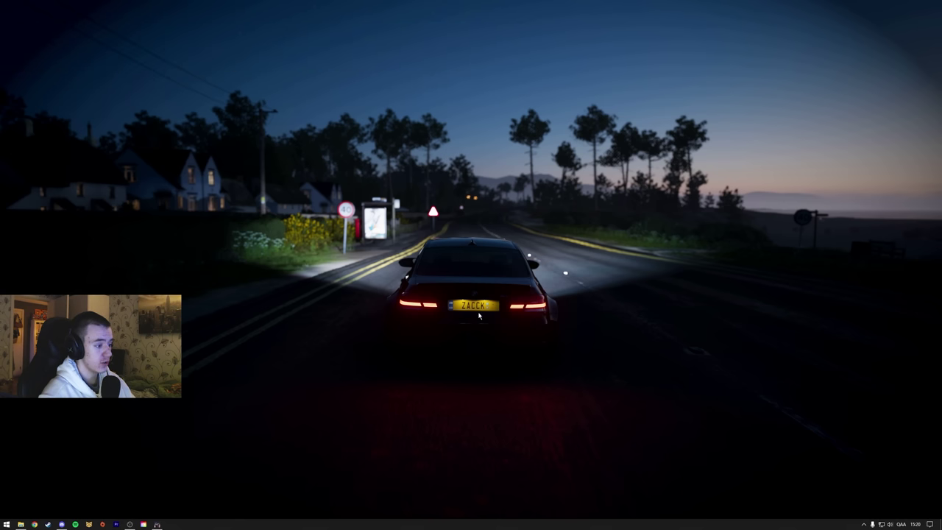
right_click(452, 246)
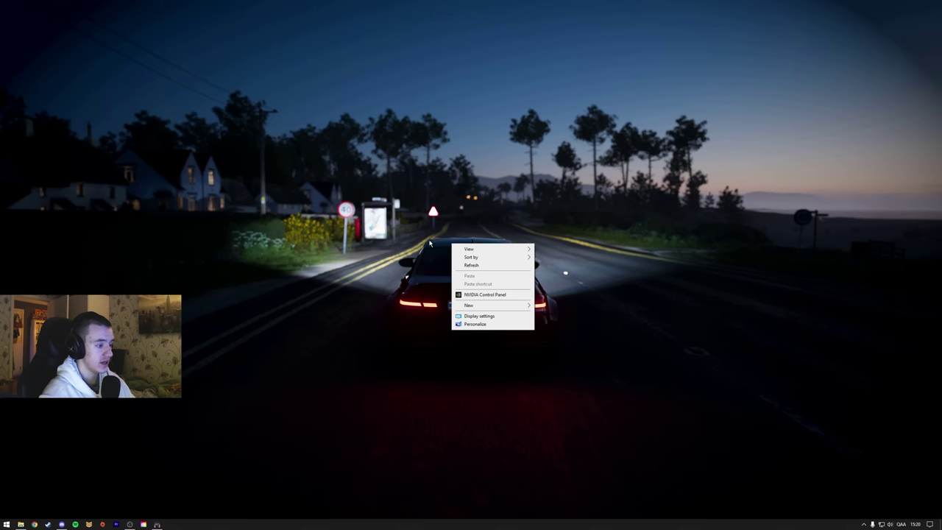
click(488, 296)
click(303, 163)
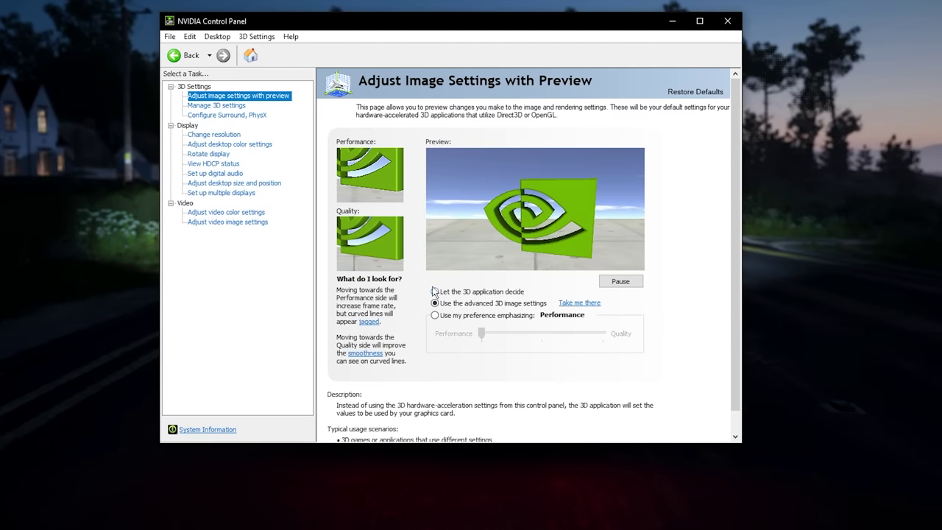
- Open the Manage 3D settings page and review the whole list of global settings
click(215, 106)
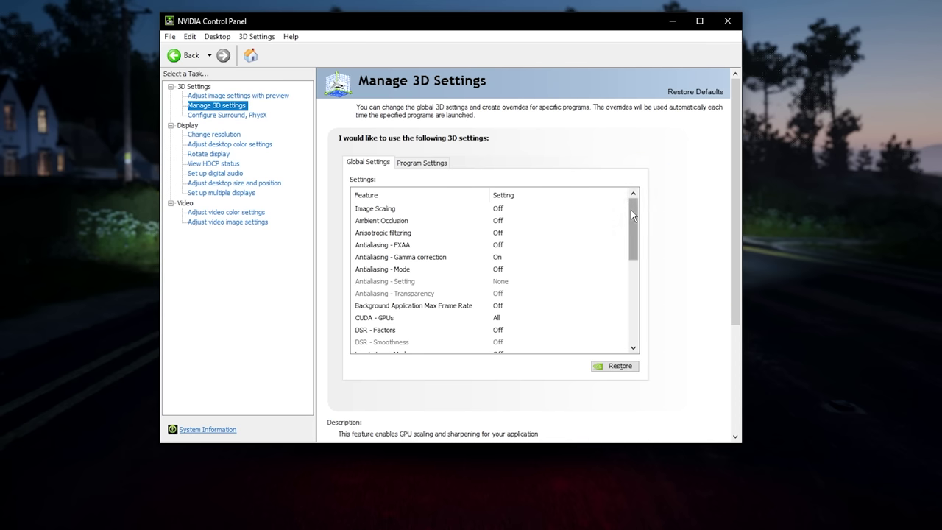
drag(631, 210, 630, 267)
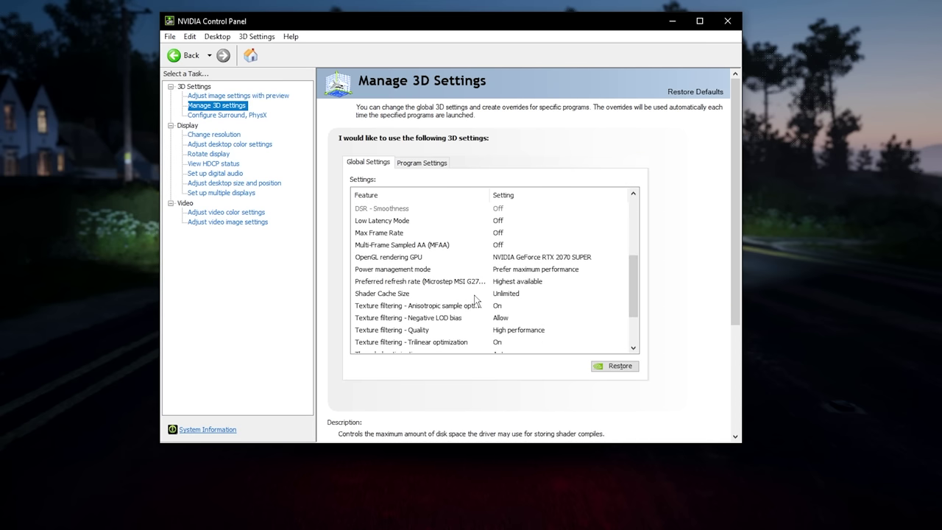
drag(633, 309, 634, 335)
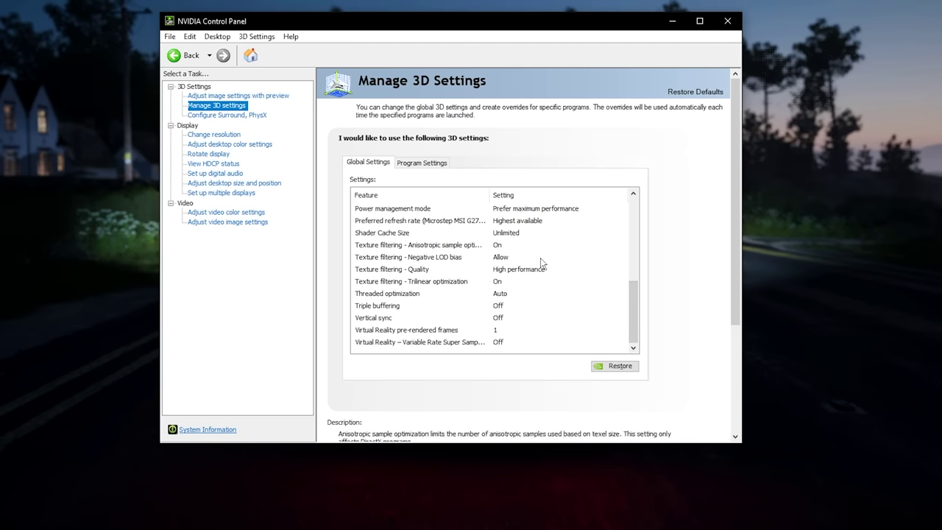
drag(634, 302, 640, 224)
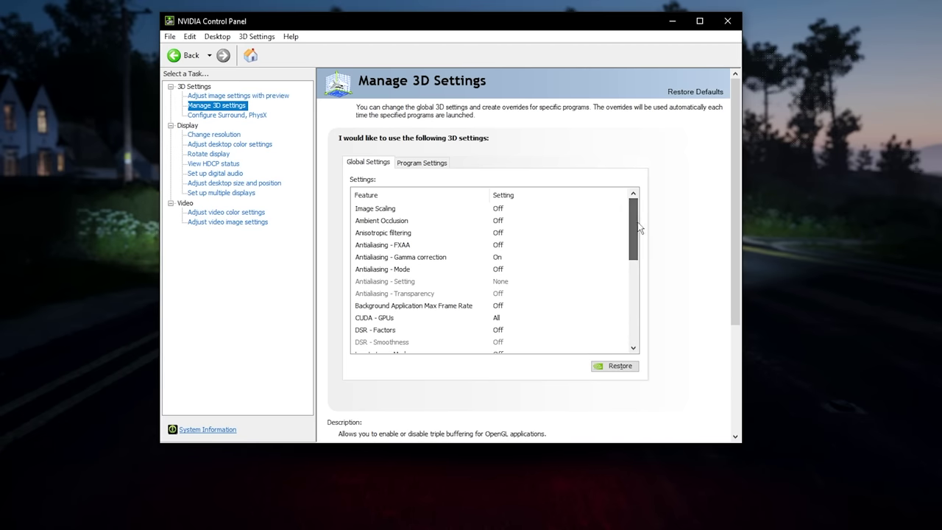
- Choose Escape From Tarkov (escapefromtarkov.exe) as the program to customize in the program-specific 3D settings
click(421, 164)
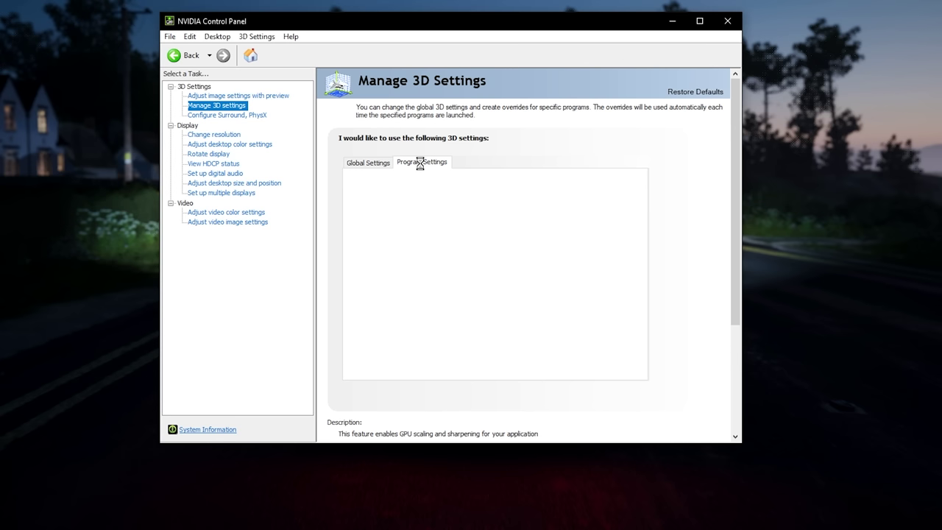
click(379, 195)
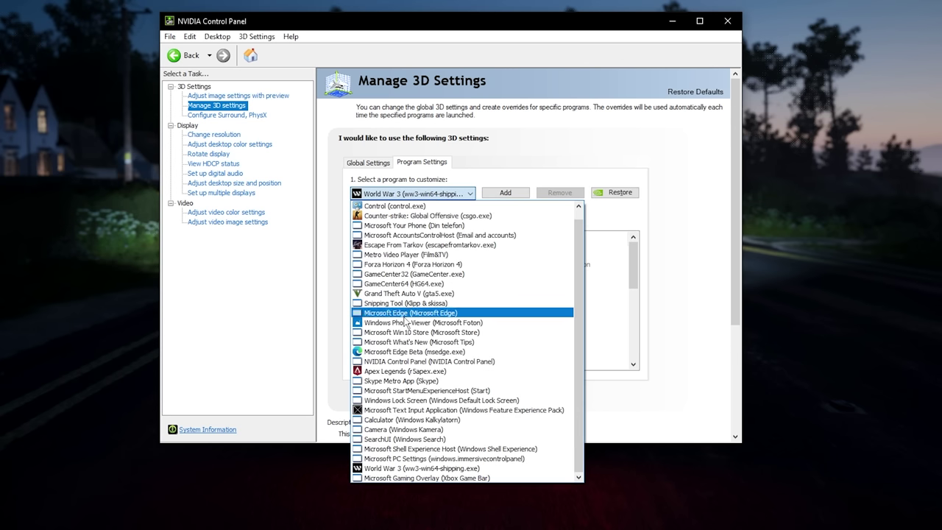
click(398, 254)
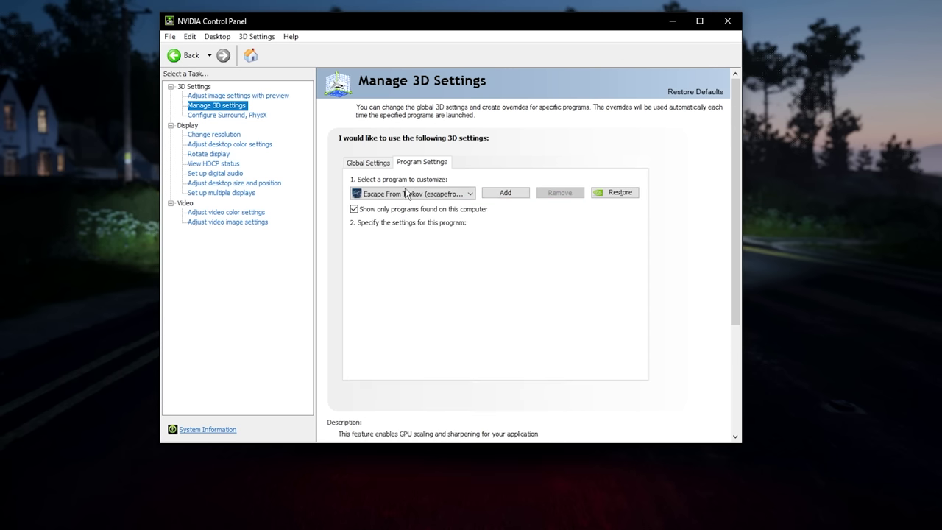
- Look through the list of programs that can be added for customization, including the option to browse for one
click(506, 193)
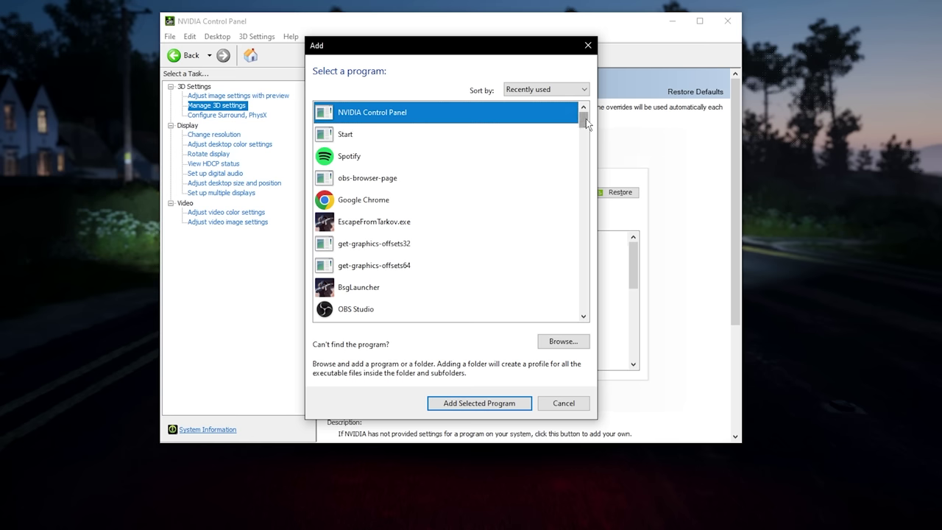
mouse_move(587, 119)
mouse_down()
mouse_move(575, 273)
mouse_move(583, 116)
mouse_up()
click(553, 343)
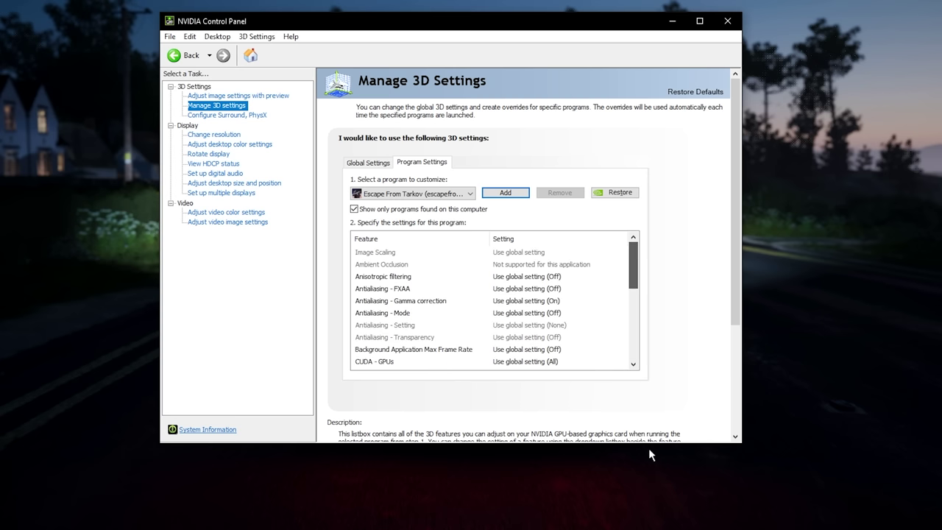
- Review Escape From Tarkov's program-specific settings, including threaded optimization, texture filtering, preferred refresh rate, power management and OpenGL rendering GPU
scroll(653, 379, down, 5)
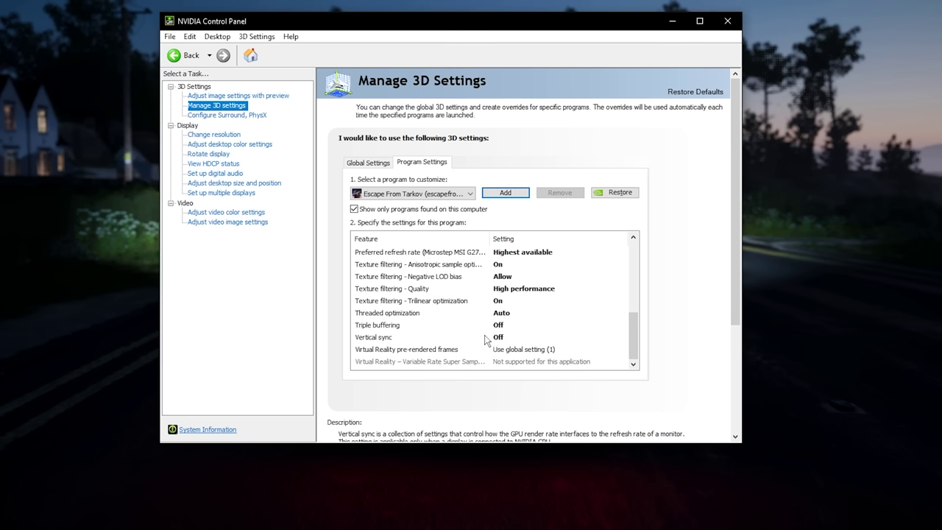
click(497, 313)
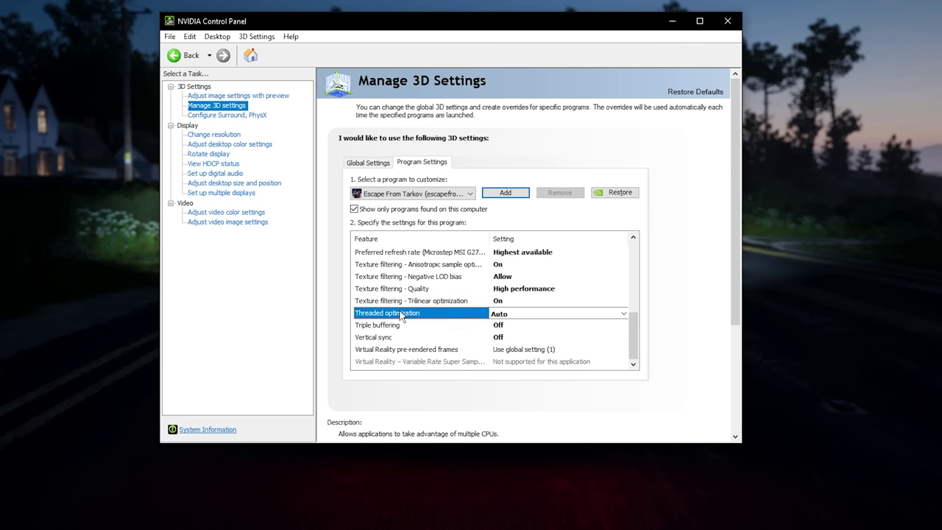
click(497, 314)
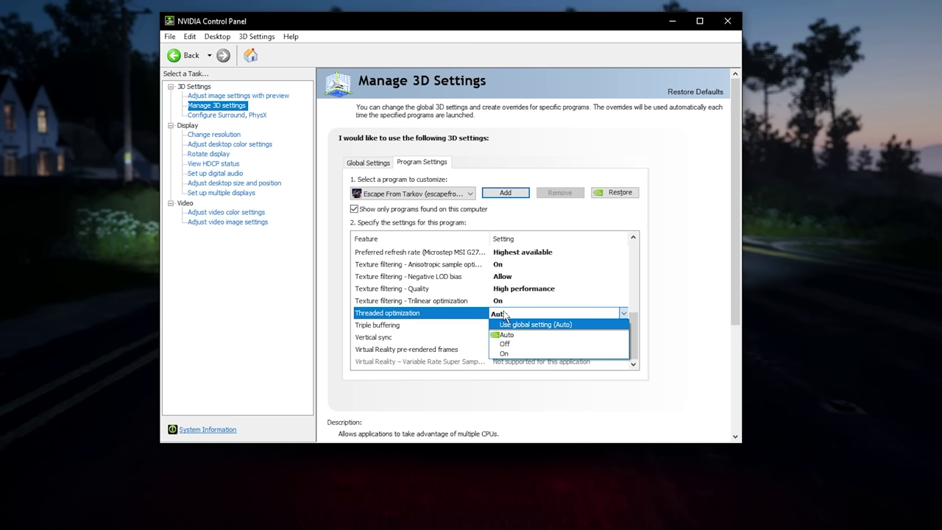
click(401, 301)
click(399, 290)
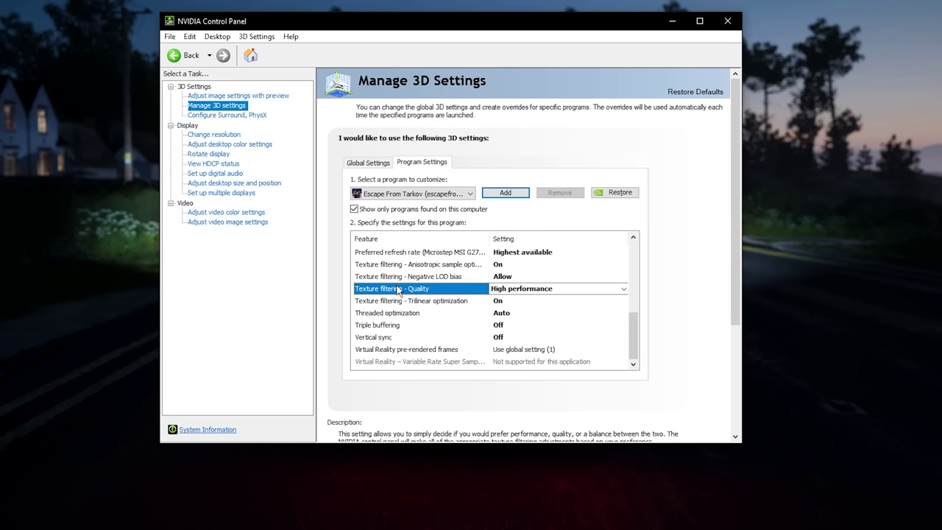
click(397, 277)
click(397, 265)
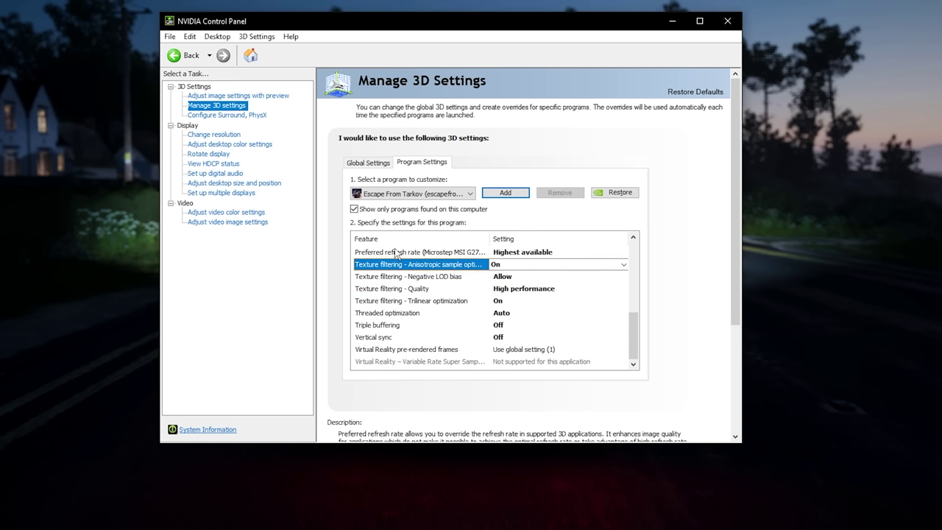
click(396, 252)
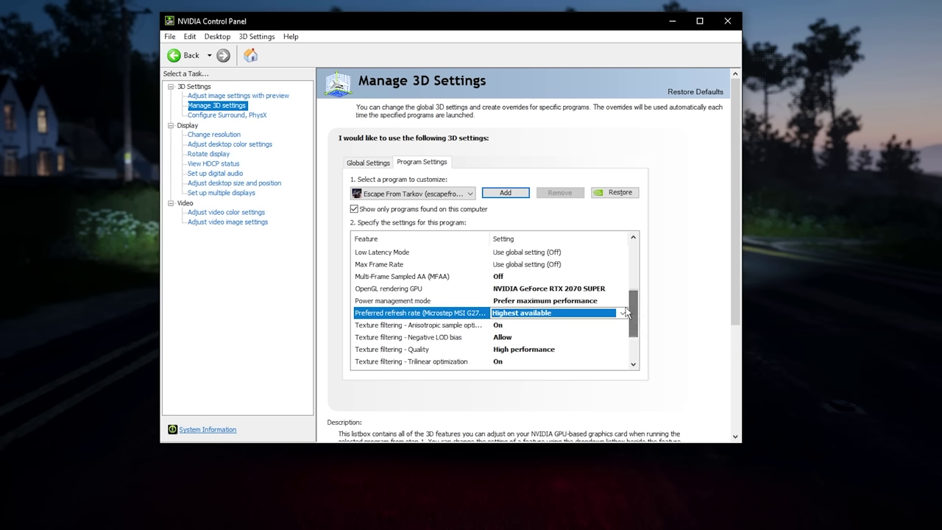
scroll(631, 324, up, 2)
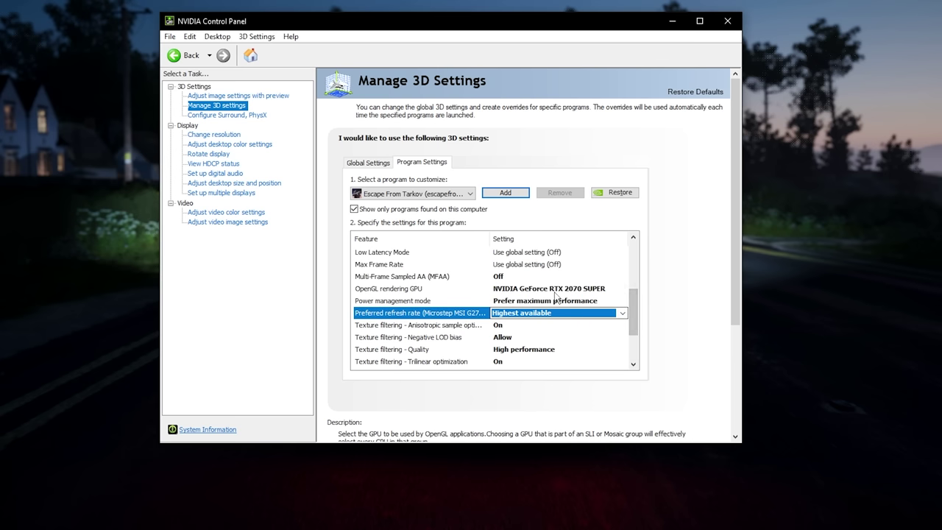
click(553, 289)
click(551, 319)
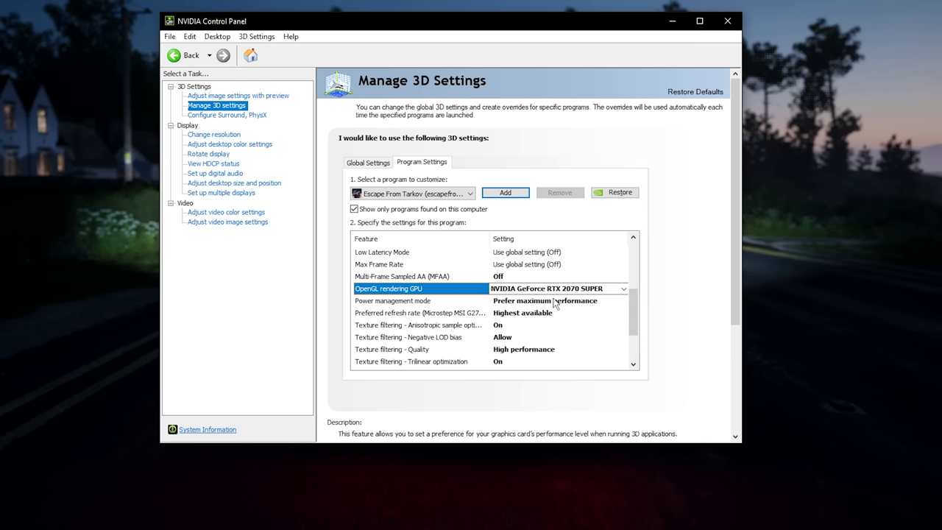
scroll(632, 312, up, 5)
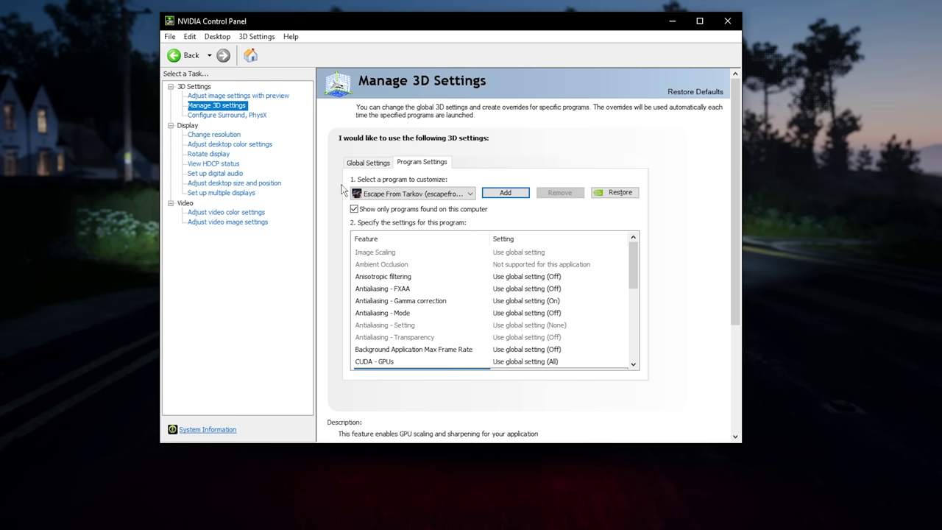
- Open the Surround and PhysX configuration and check the available PhysX processor options
click(216, 116)
click(587, 184)
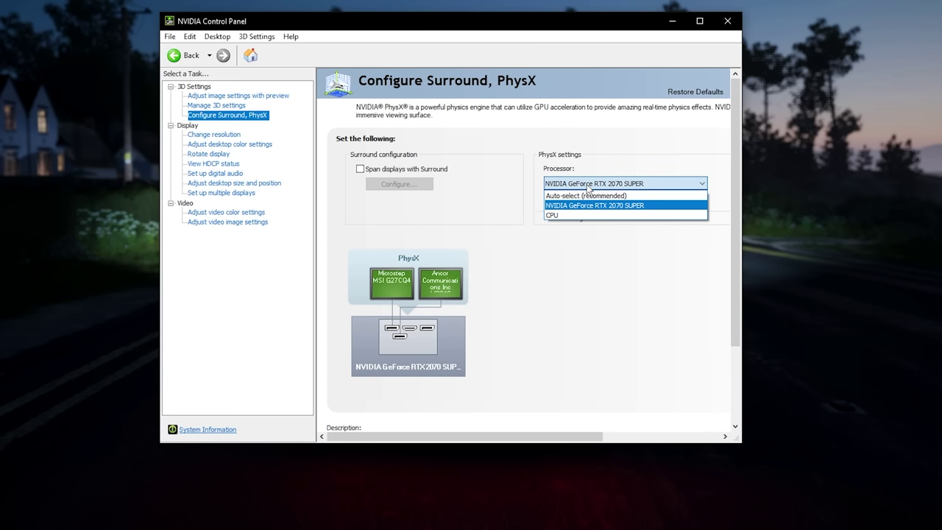
click(654, 263)
- Open the desktop color settings and switch the Microstep MSI display's digital vibrance between 50% and 90% to compare, ending at 90%
click(256, 146)
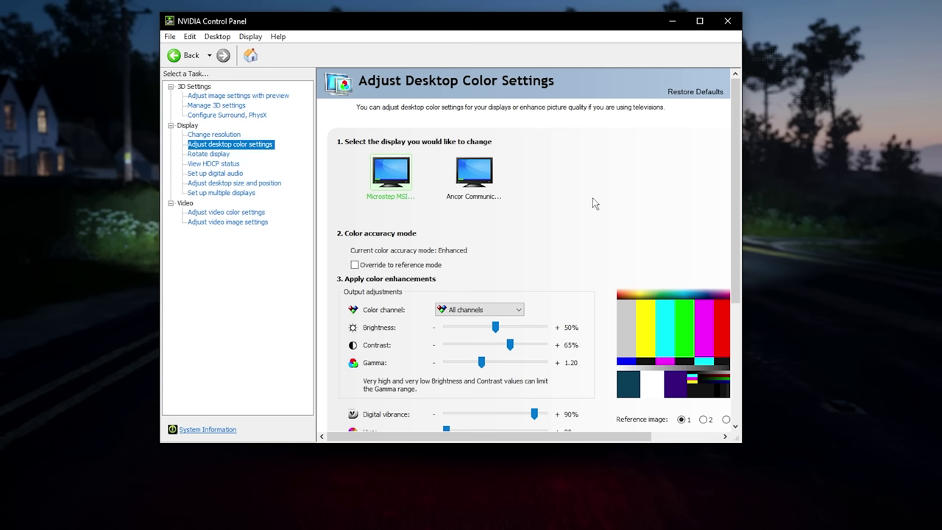
scroll(600, 235, down, 1)
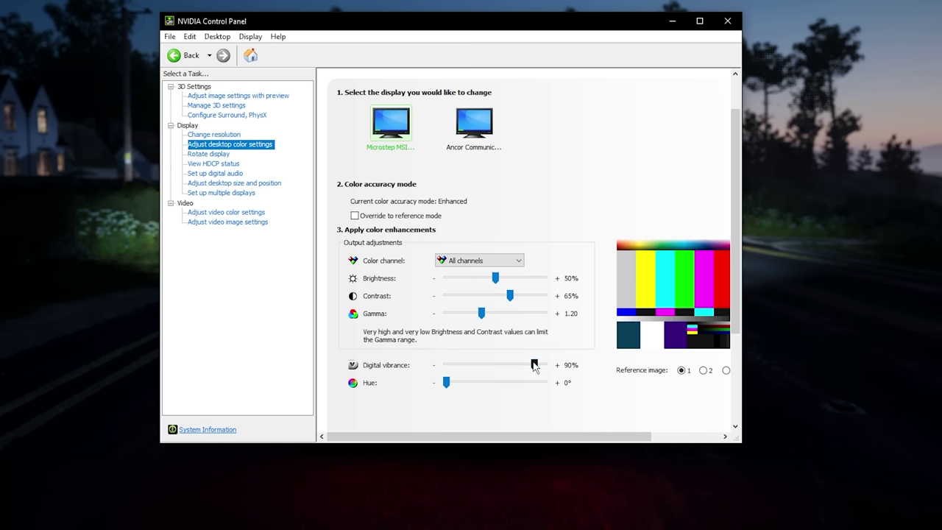
drag(534, 366, 496, 368)
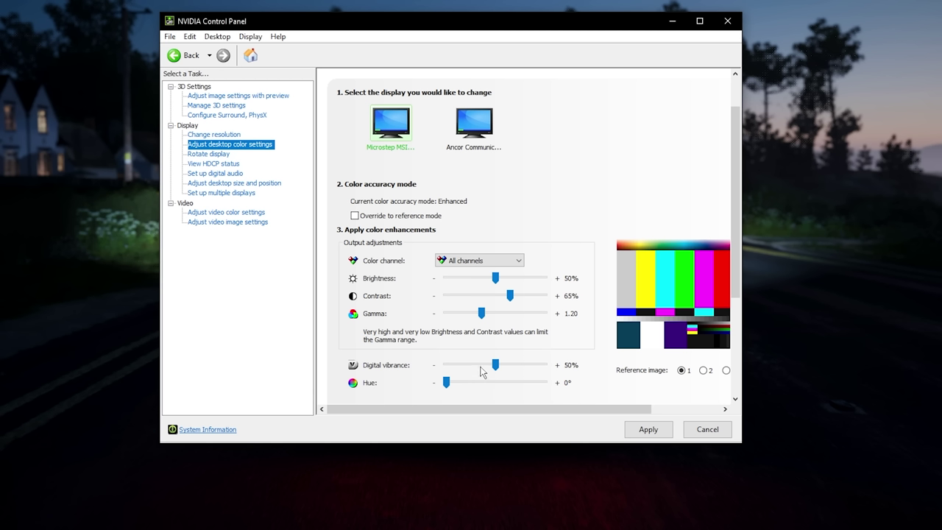
drag(496, 365, 534, 366)
drag(534, 370, 495, 371)
drag(495, 366, 534, 370)
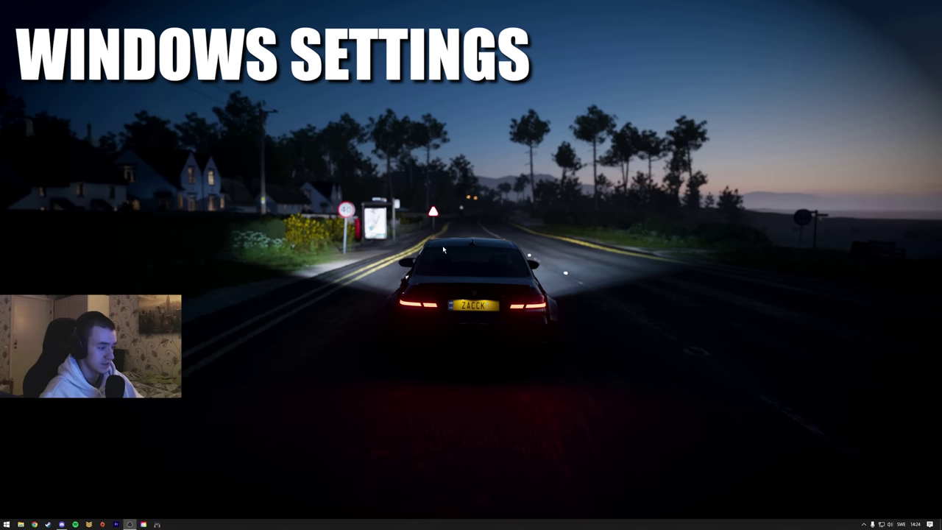
- Open the Windows display settings from the desktop and go to the advanced display settings
right_click(442, 247)
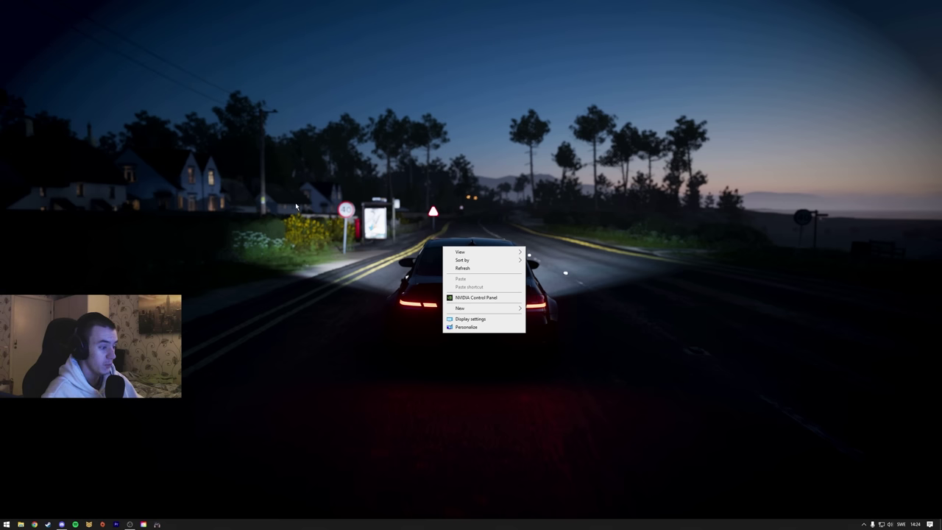
click(378, 295)
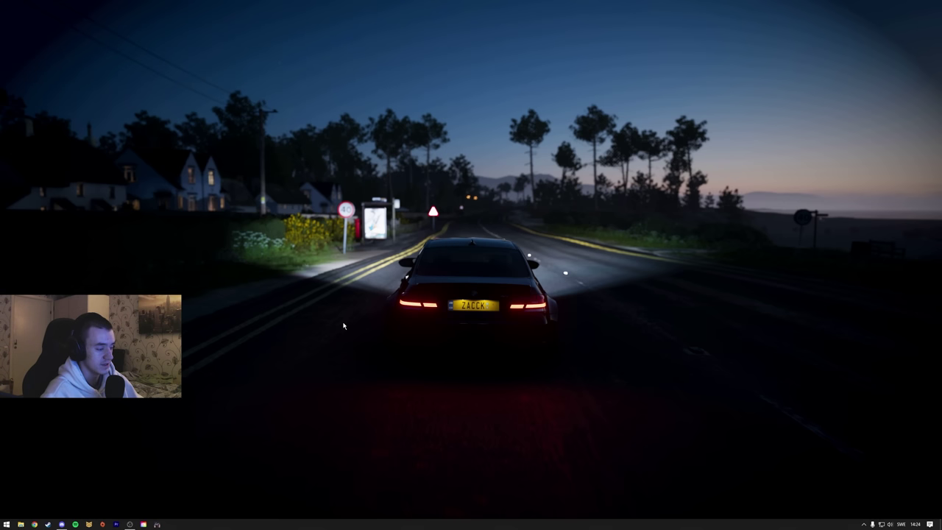
right_click(416, 273)
click(471, 347)
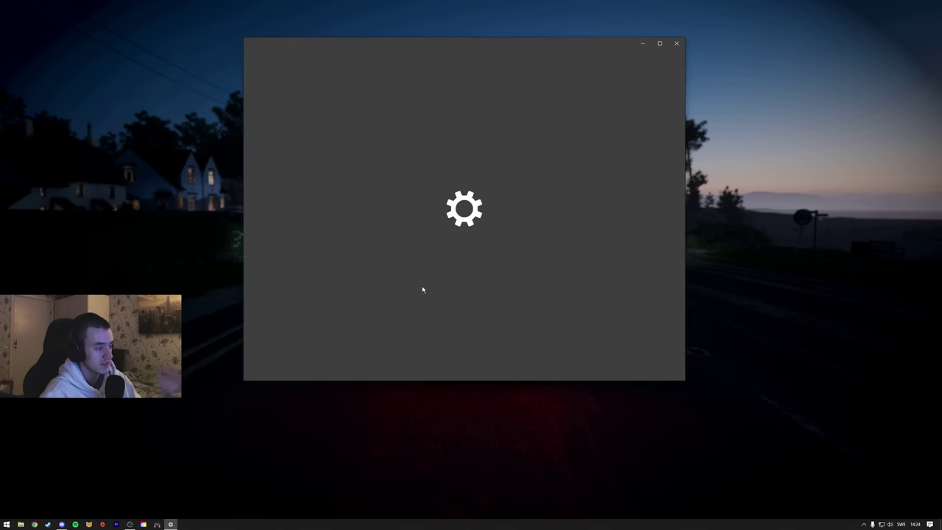
scroll(434, 239, down, 3)
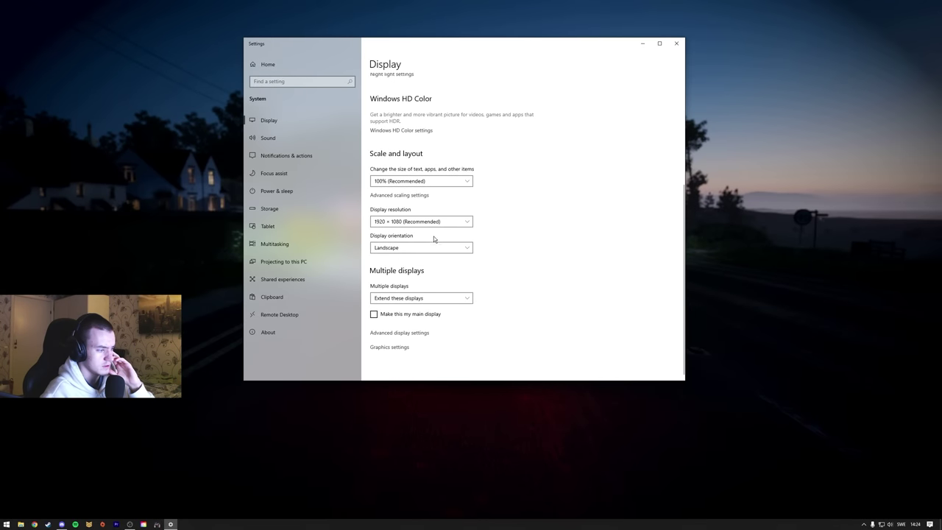
click(404, 333)
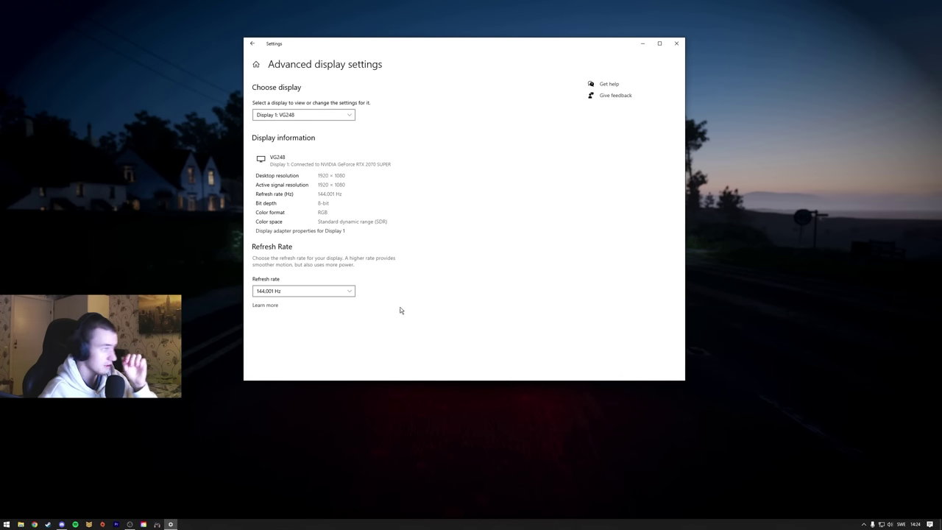
- Check the available screen refresh rates in the monitor properties of Display 1: VG248 and close the properties
click(296, 232)
click(52, 37)
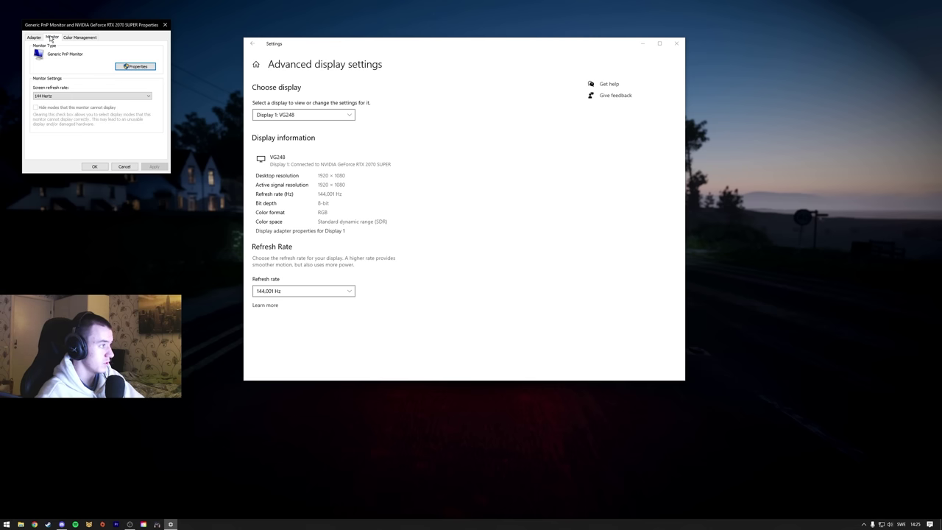
click(45, 96)
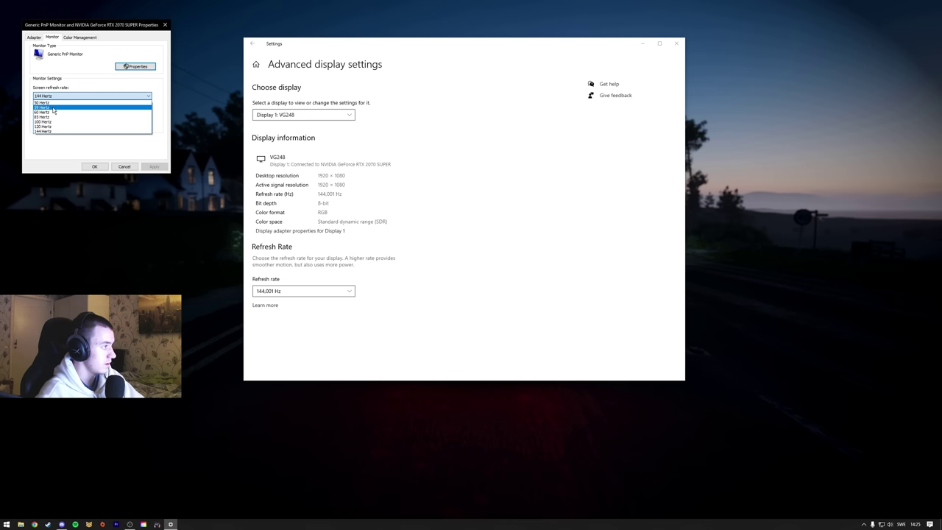
click(86, 66)
click(94, 167)
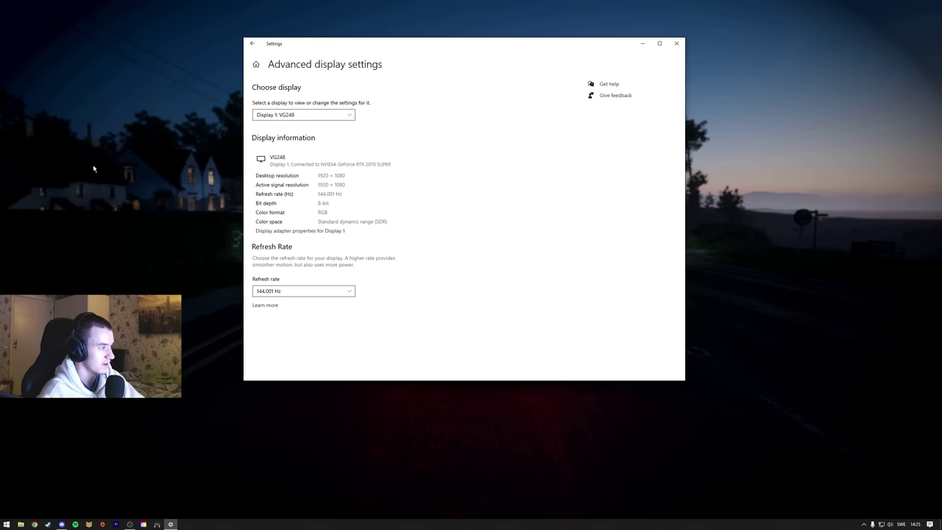
- Choose Display 2: MSI G27CQ4 and check its available screen refresh rates in the monitor properties
click(291, 114)
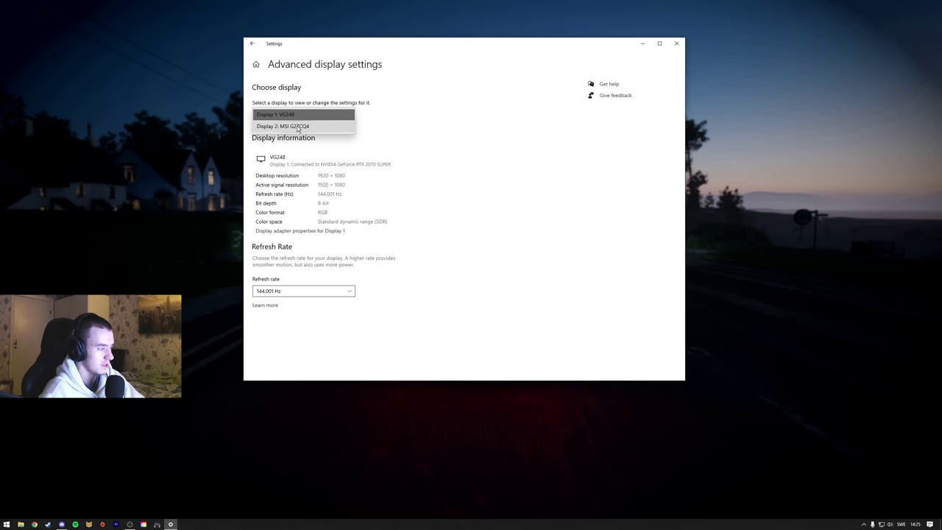
click(291, 127)
click(300, 230)
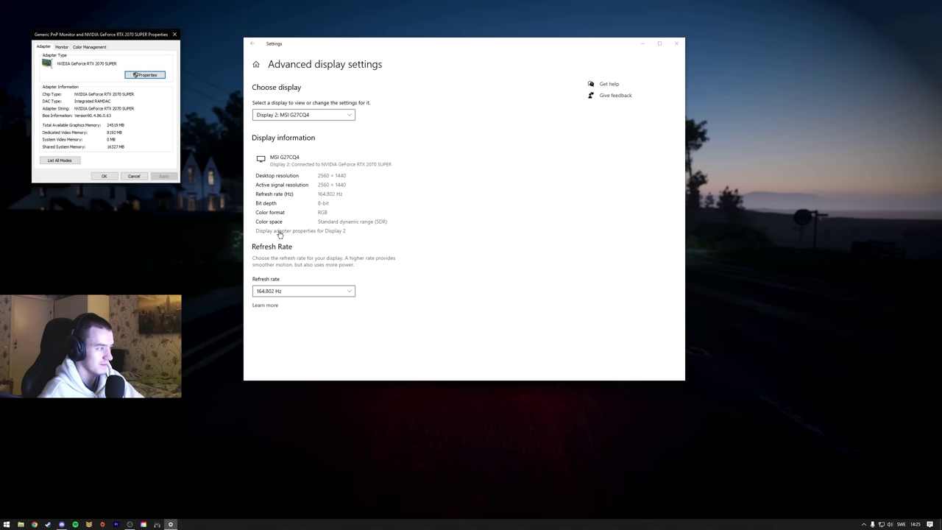
click(61, 47)
click(68, 107)
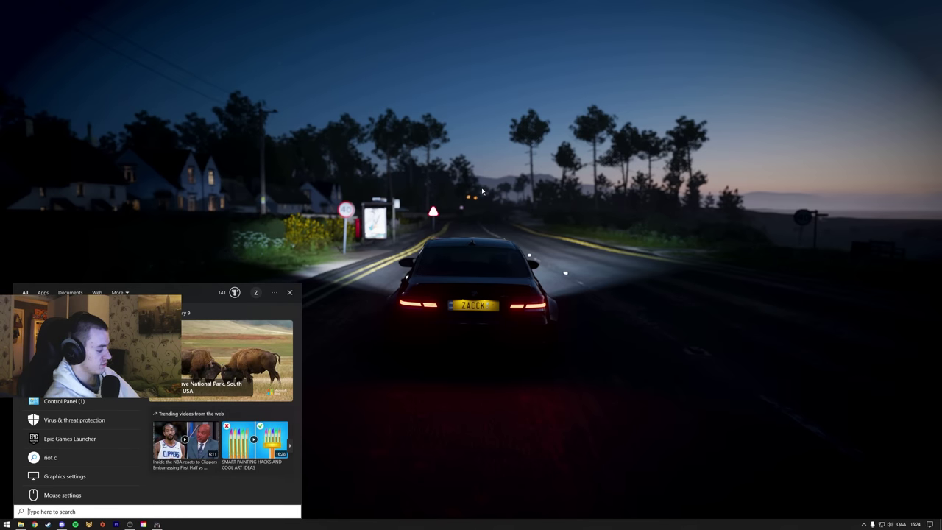
- Search Windows for graphics and open the Graphics settings page
text(grapics)
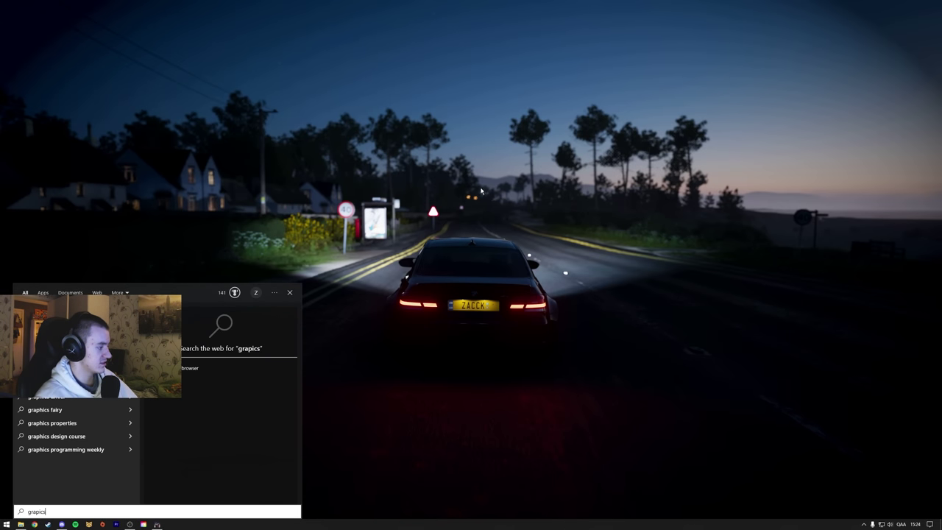
key(BackSpace)
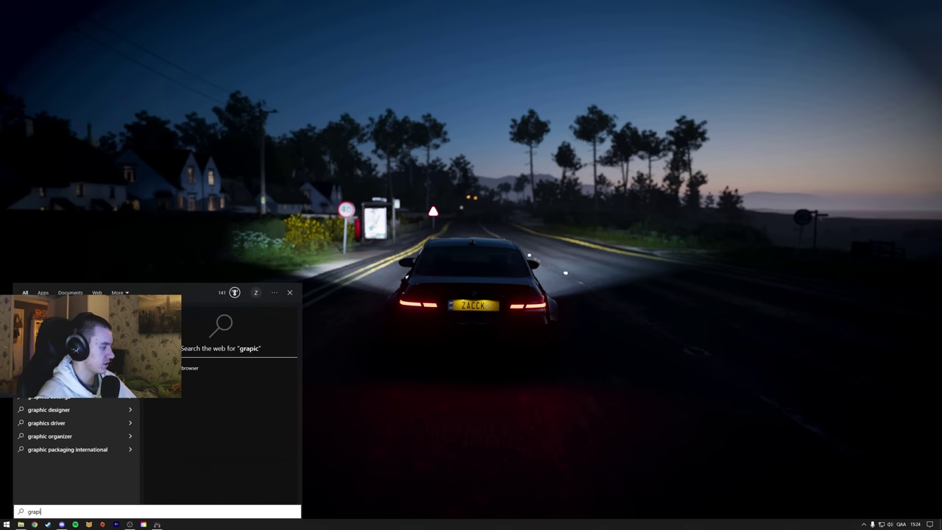
text(hics)
key(Return)
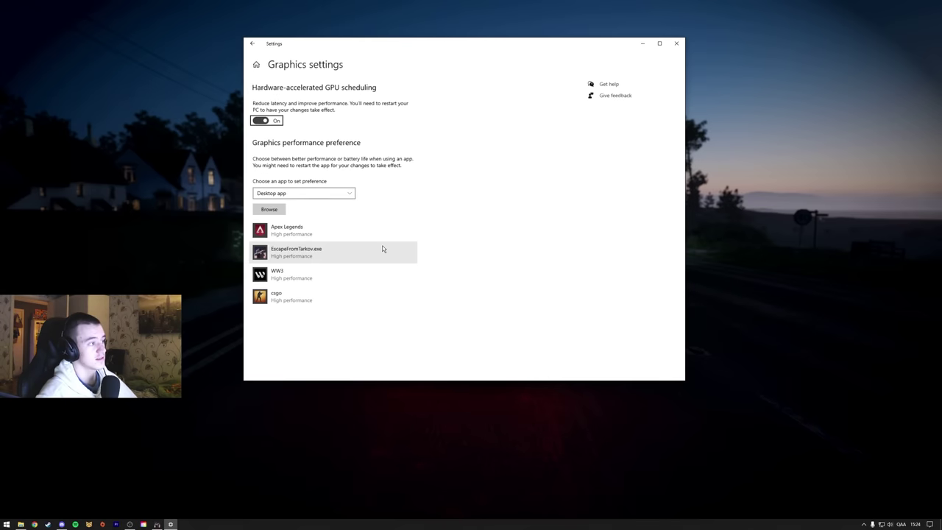
- View the file browser for adding a desktop app, and save High performance as the graphics preference for EscapeFromTarkov.exe
click(268, 209)
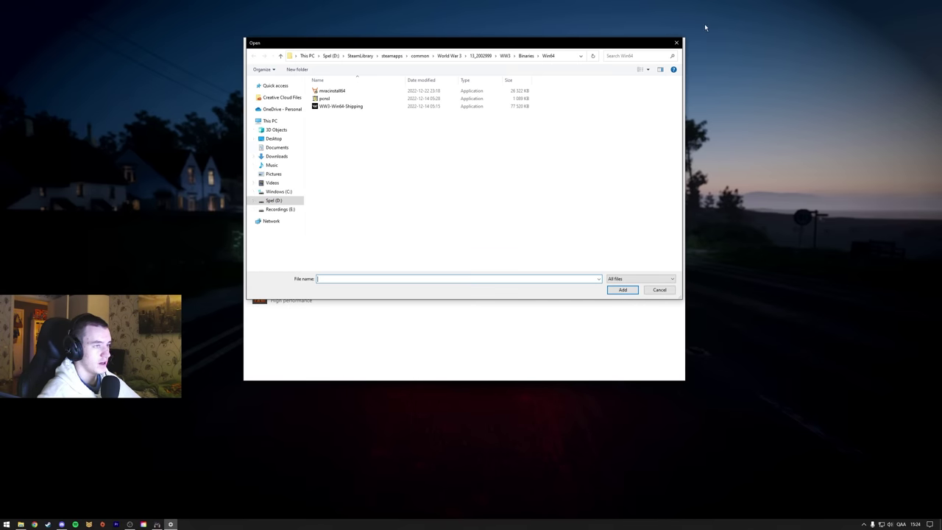
click(677, 42)
click(379, 254)
click(360, 283)
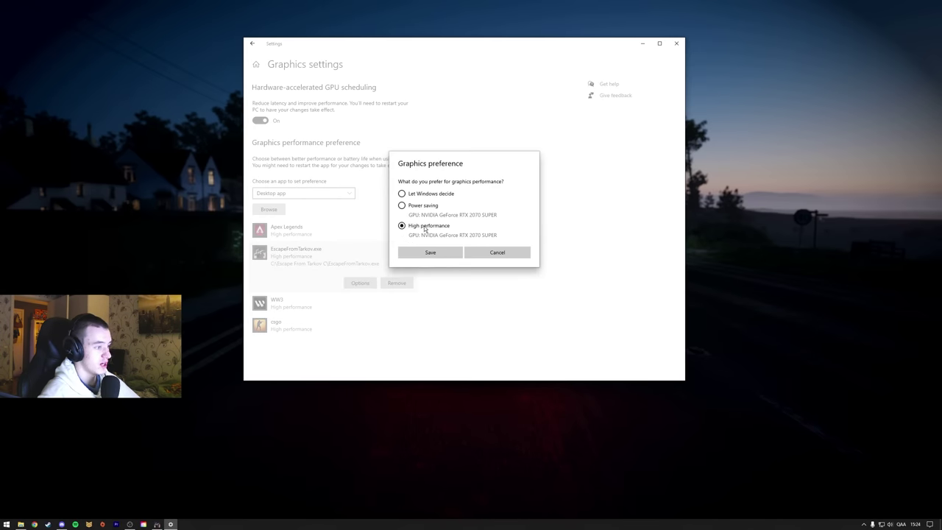
click(430, 253)
- Open the Windows temporary files folder by running %temp% and bring its window onto the screen
key(super)
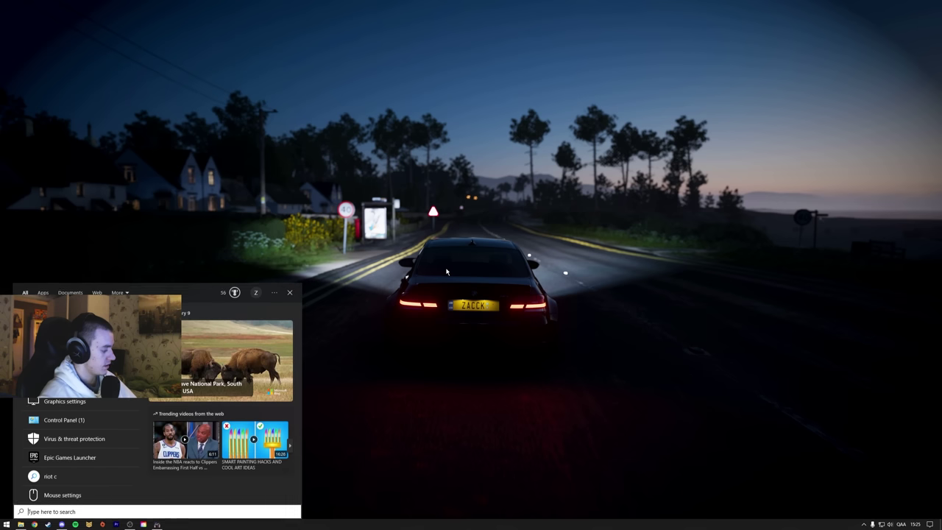
text(run)
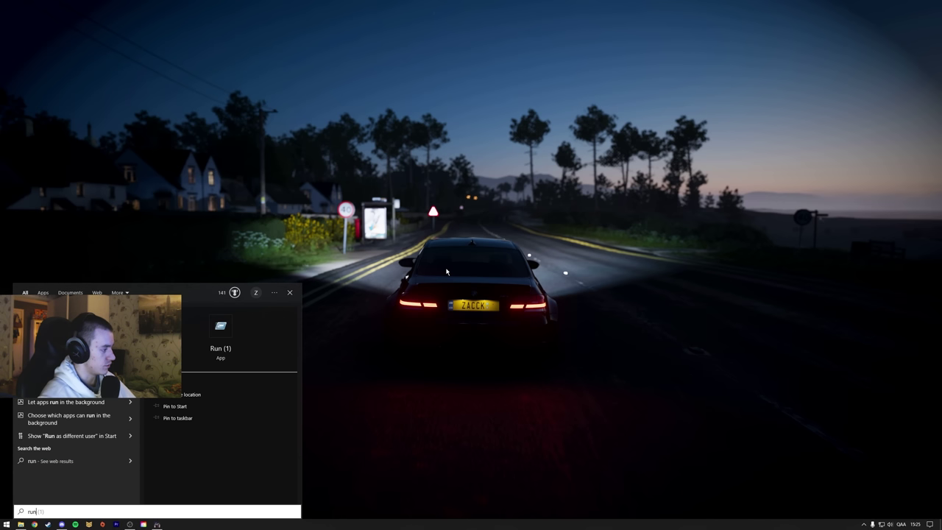
key(Return)
text(%)
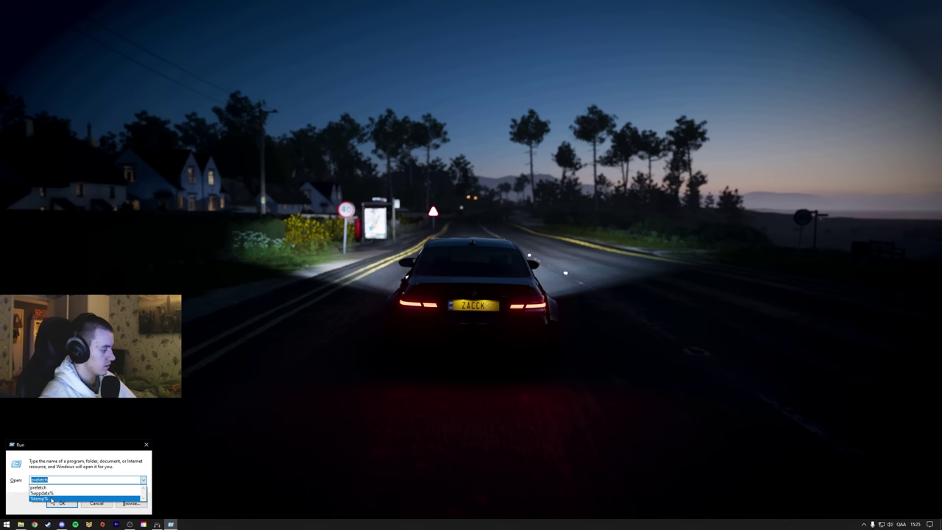
click(92, 500)
key(Return)
drag(925, 47, 286, 88)
drag(620, 151, 567, 324)
- Delete all items in the Temp folder, skipping those that need administrator permission or are in use
click(453, 294)
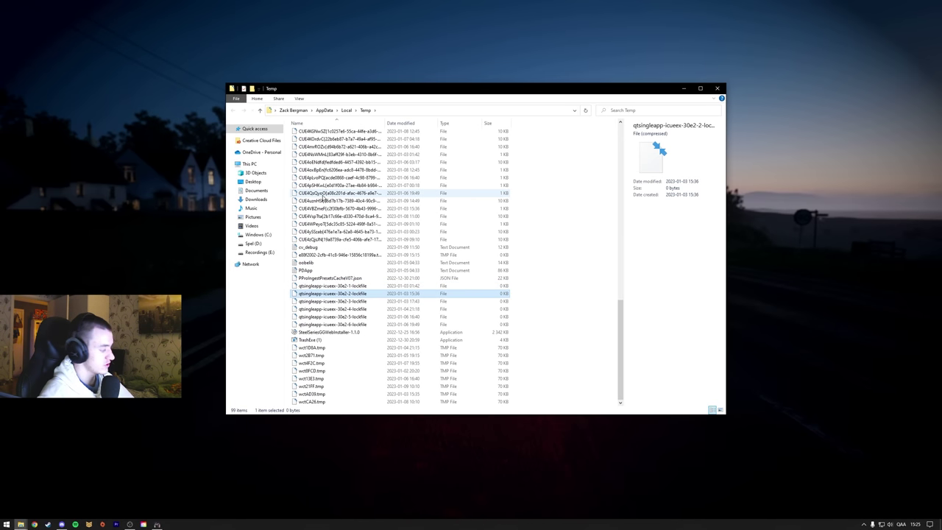
key(ctrl+a)
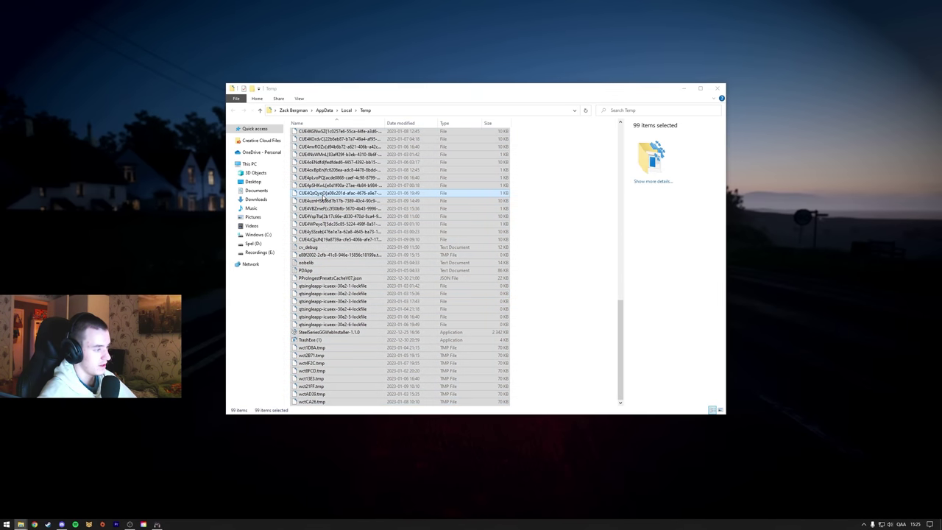
key(Delete)
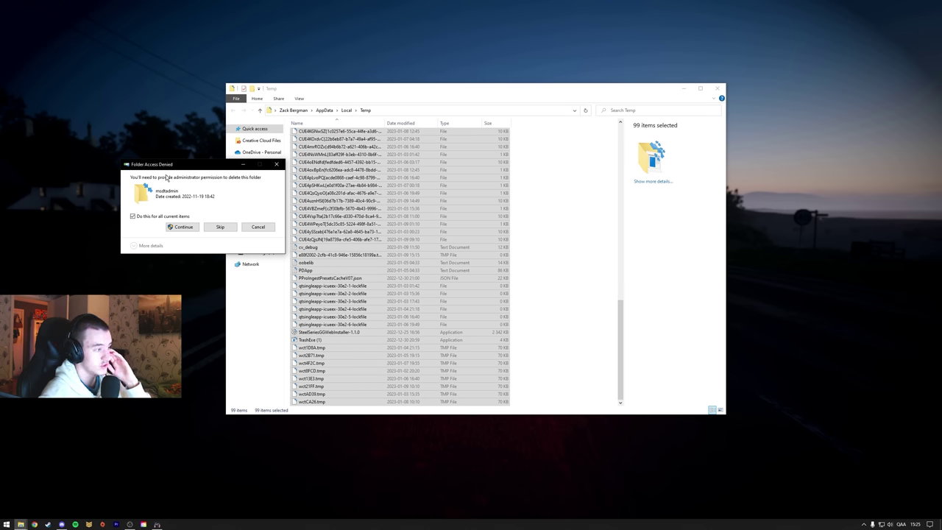
click(217, 226)
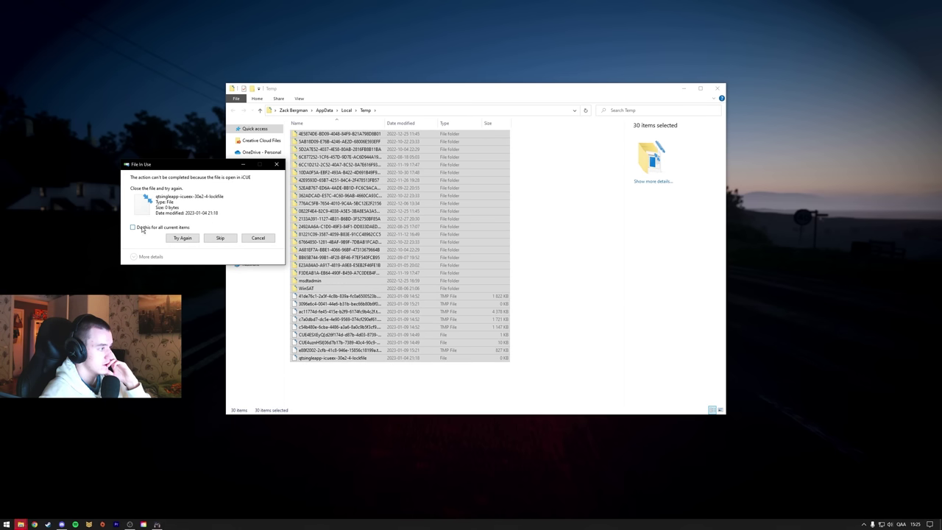
click(229, 239)
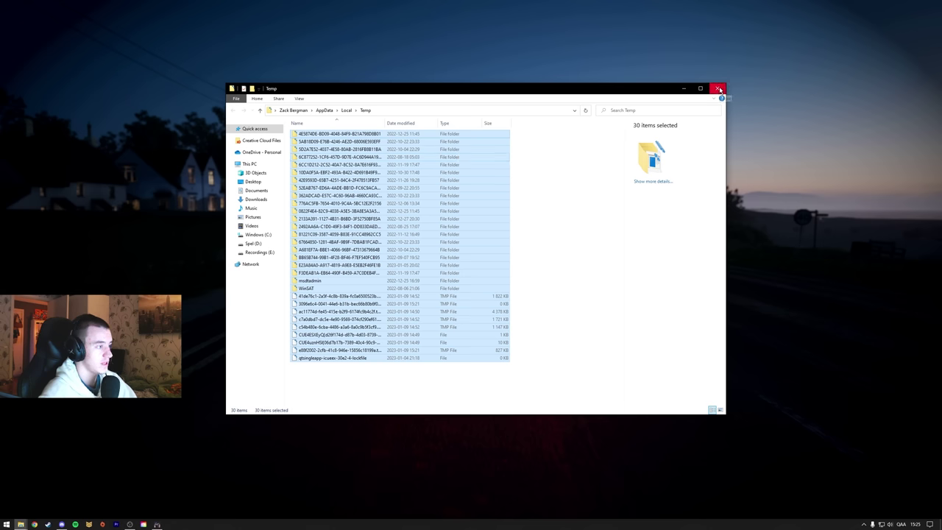
- Empty the Recycle Bin from Quick access, permanently deleting its items, and leave the file window
click(255, 130)
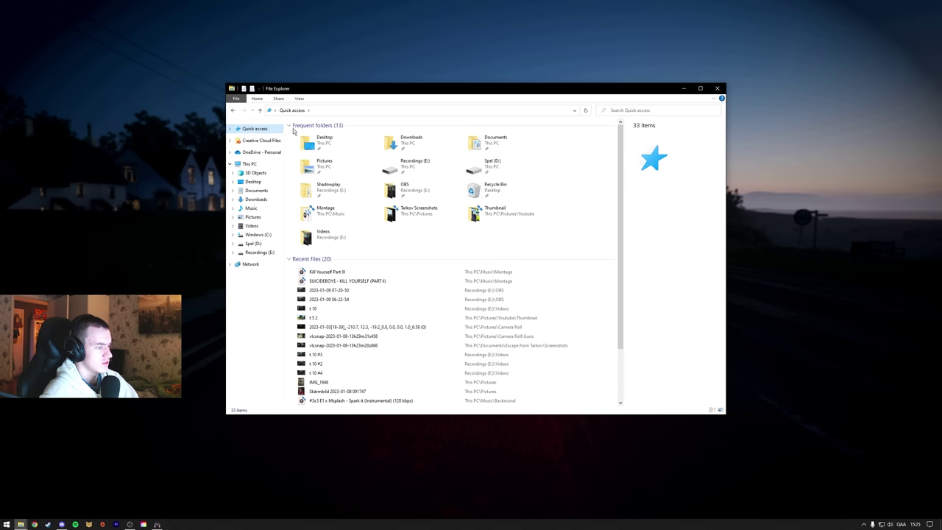
click(509, 192)
right_click(509, 193)
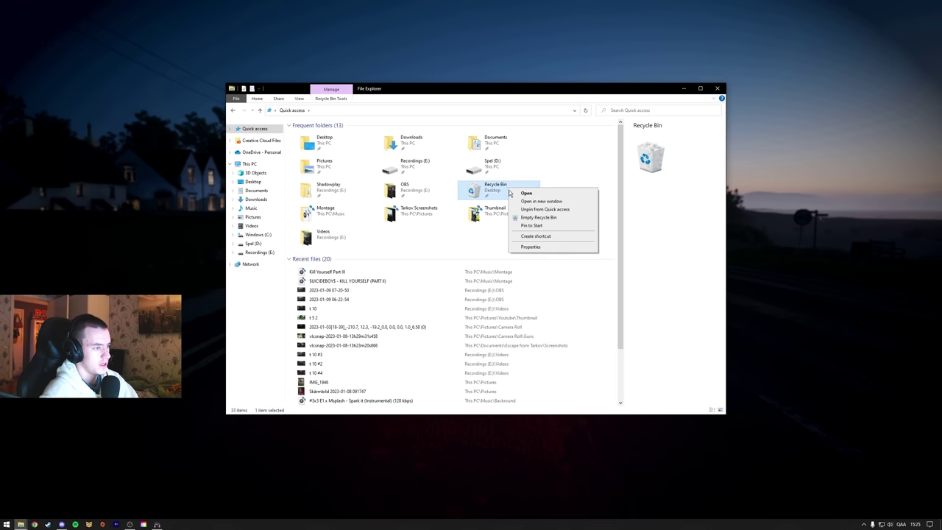
click(540, 221)
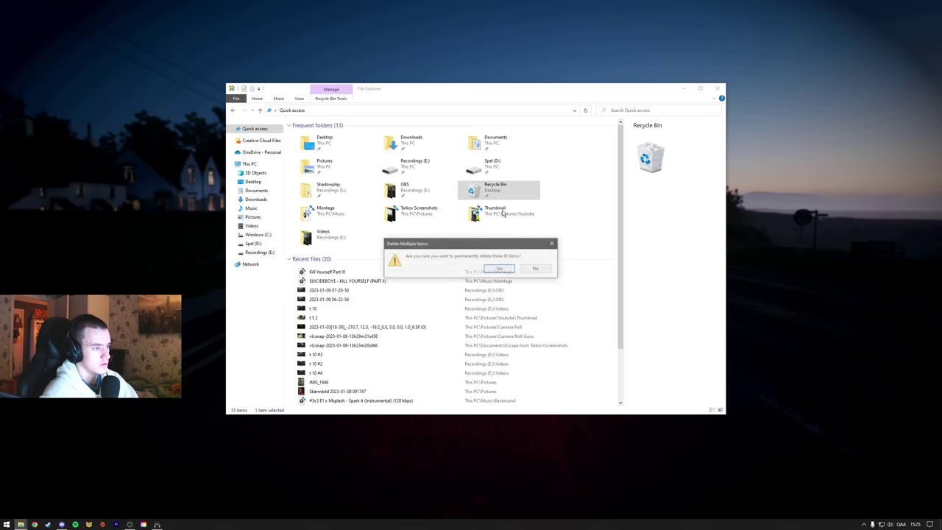
click(504, 269)
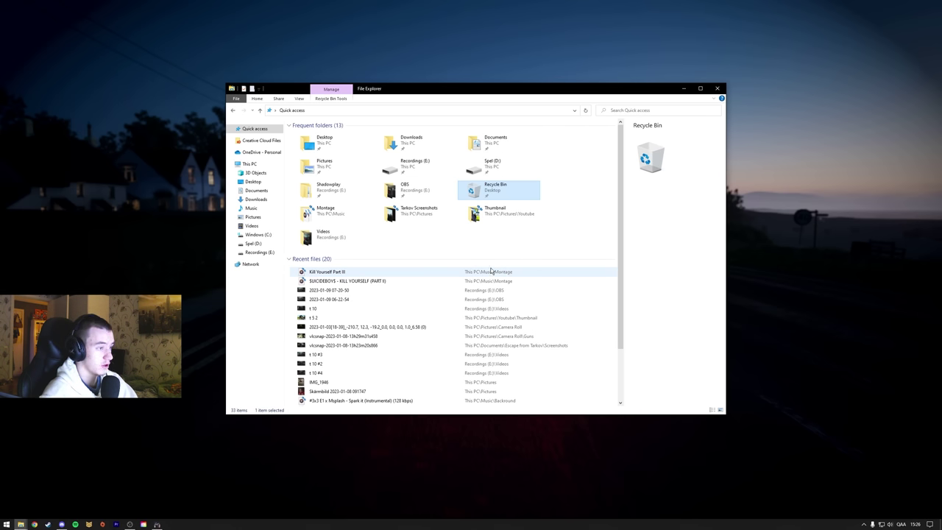
key(alt+Tab)
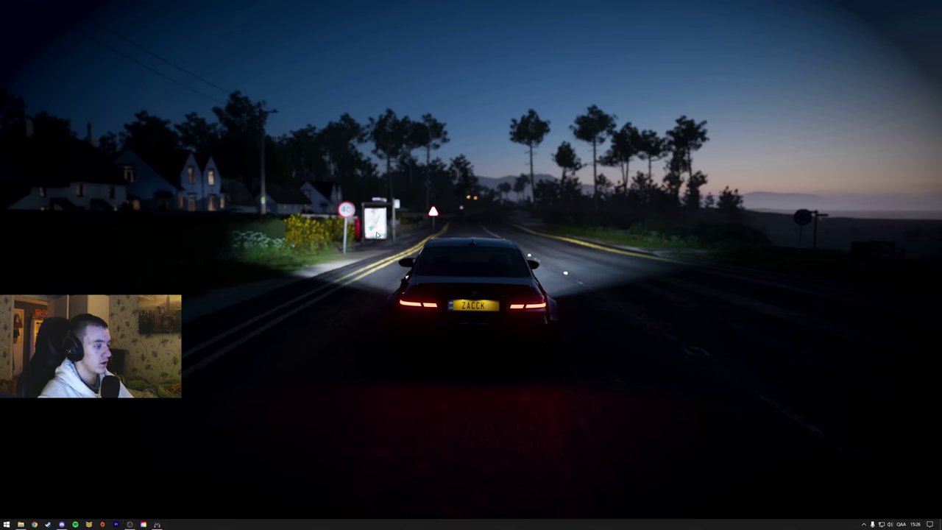
- Open System Configuration by running msconfig
key(super)
text(run)
key(Return)
text(ms)
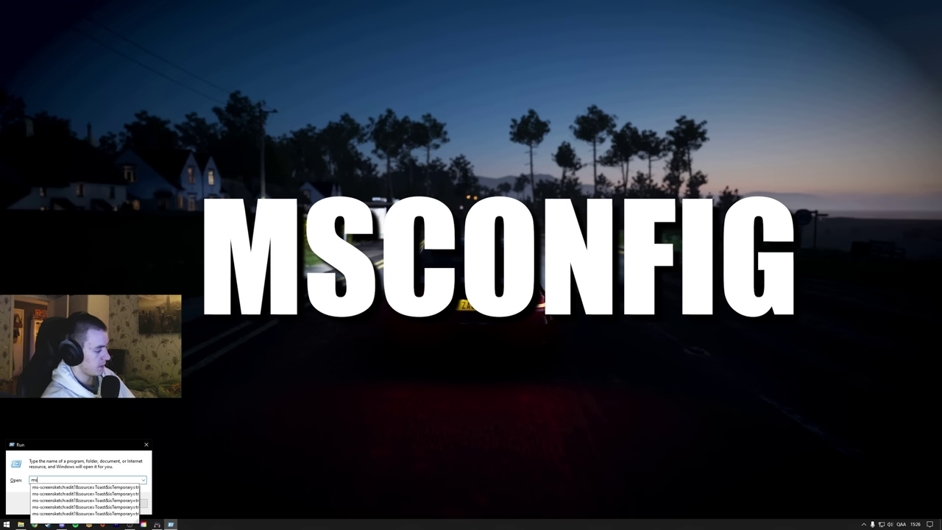
text(config)
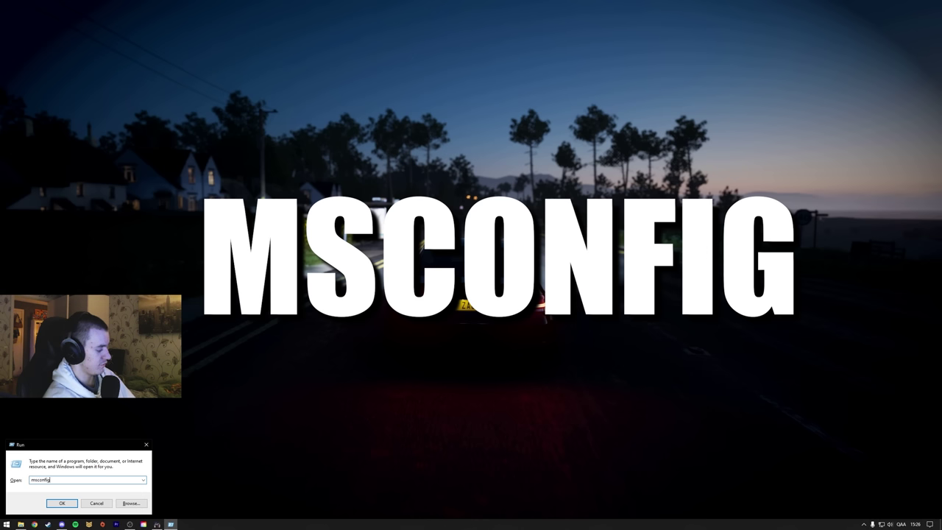
key(Return)
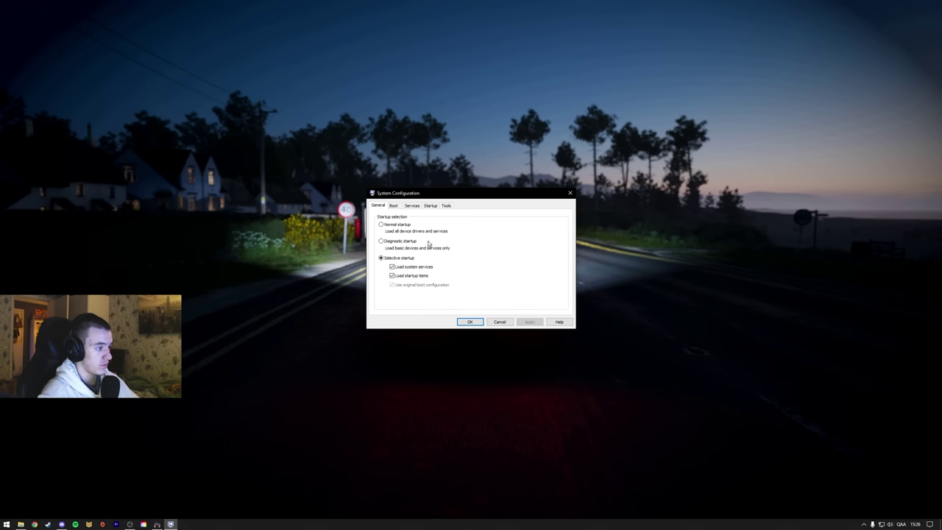
- Open the advanced boot options for Windows 10 and reposition the dialog
click(394, 206)
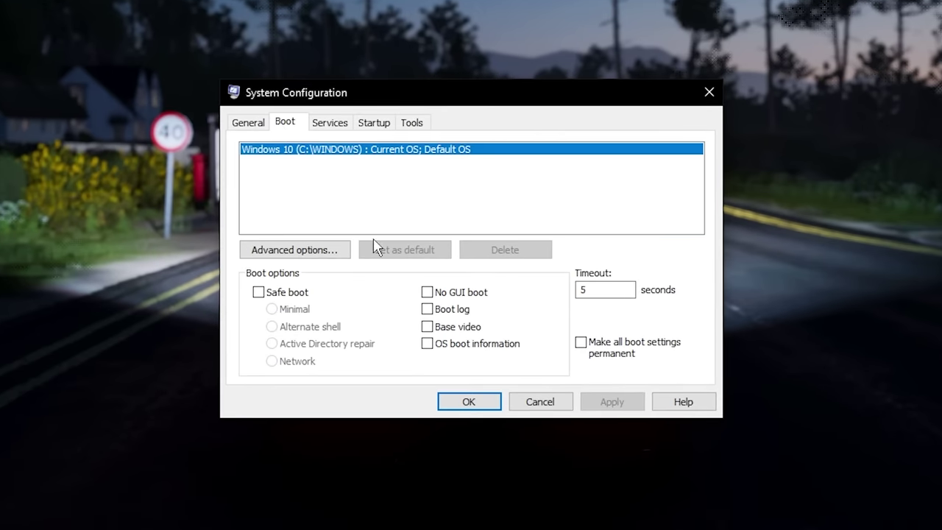
click(315, 251)
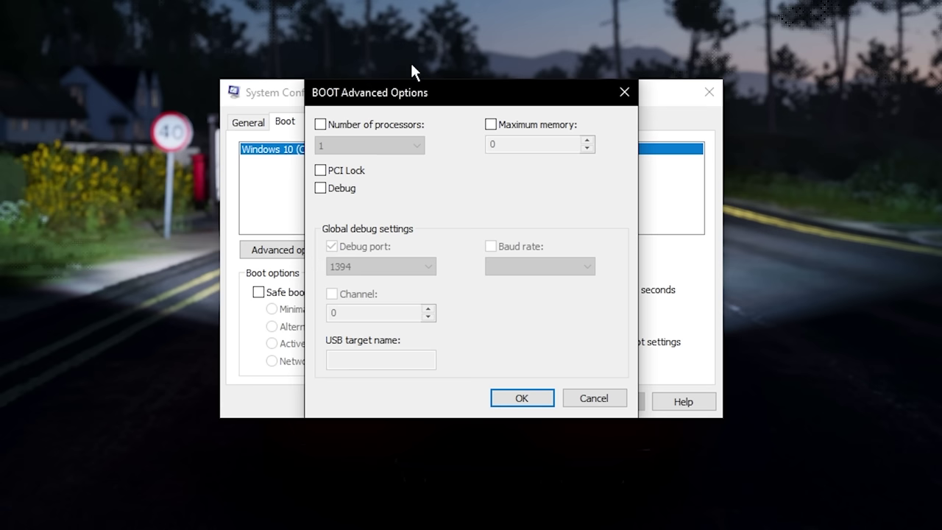
drag(420, 93, 549, 3)
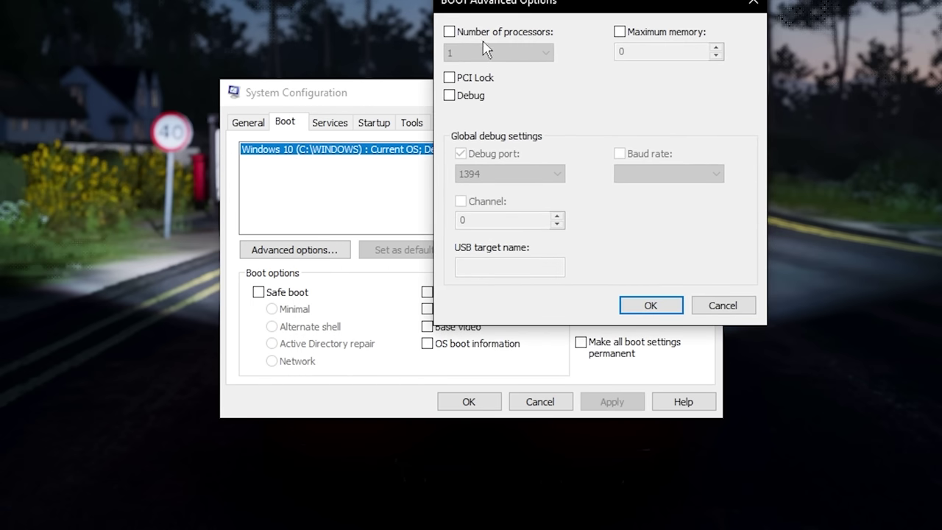
drag(475, 6, 396, 29)
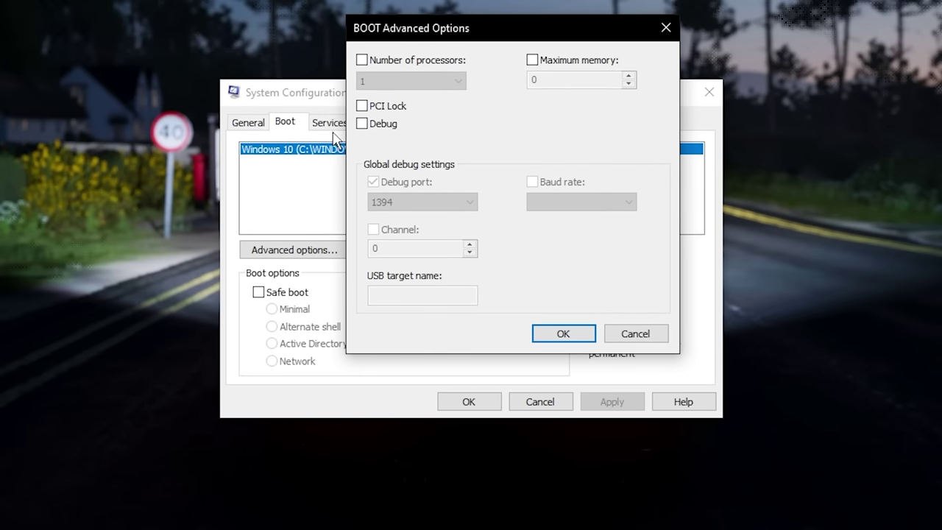
- Enable Number of processors, choose a processor count, apply the boot settings and exit without restarting
click(362, 61)
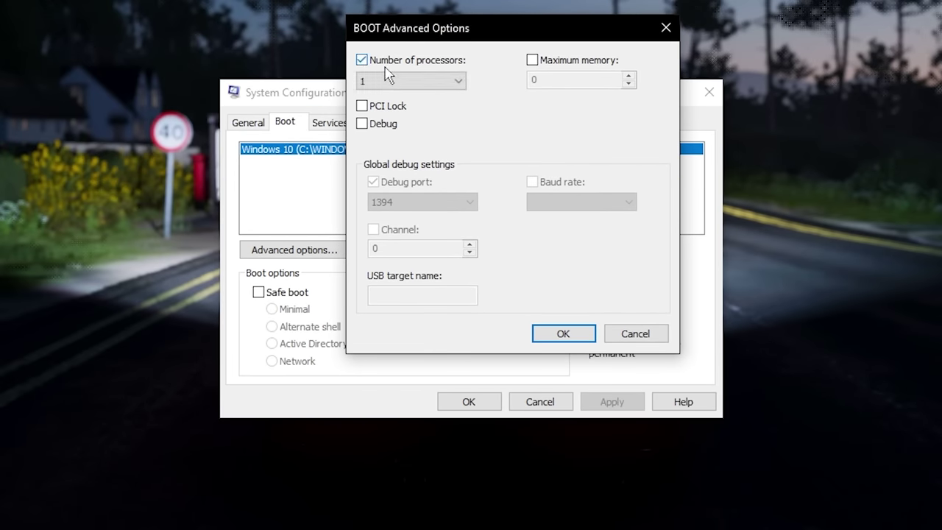
click(385, 80)
click(368, 266)
click(563, 333)
click(615, 402)
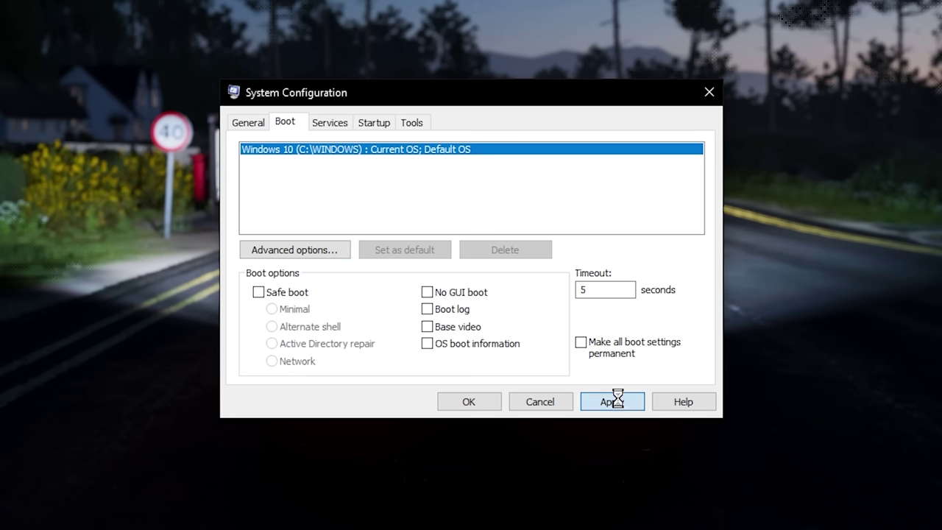
click(465, 405)
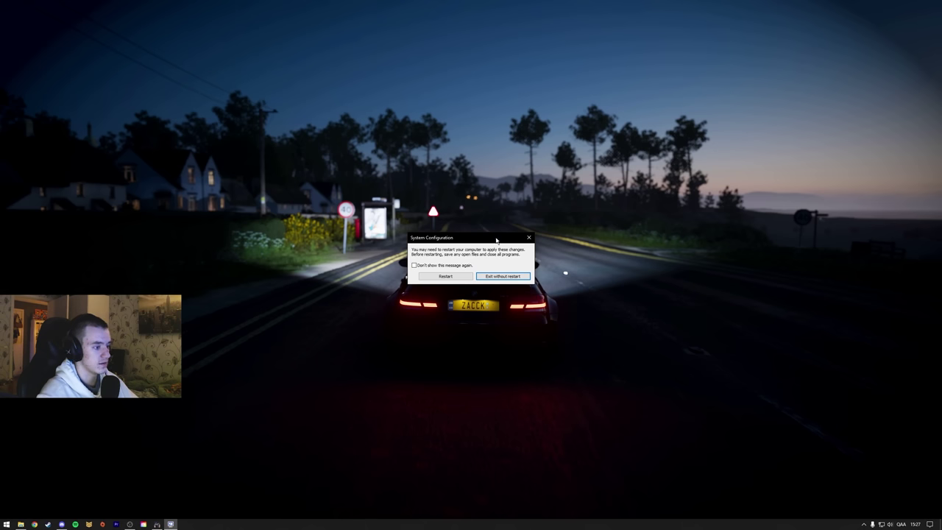
click(504, 277)
- Search Windows for power, open the power plan settings, check the selected plan in Power Options and close the window
key(super)
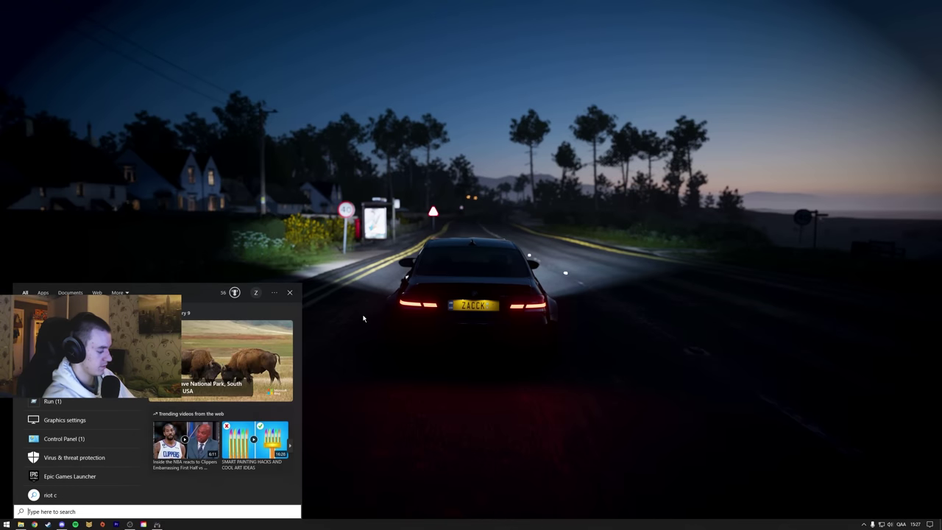
text(powe)
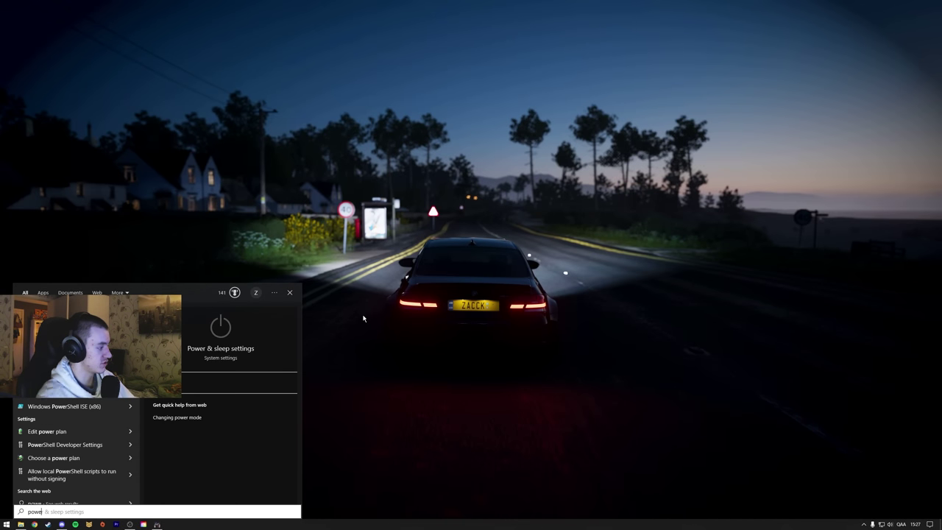
click(56, 432)
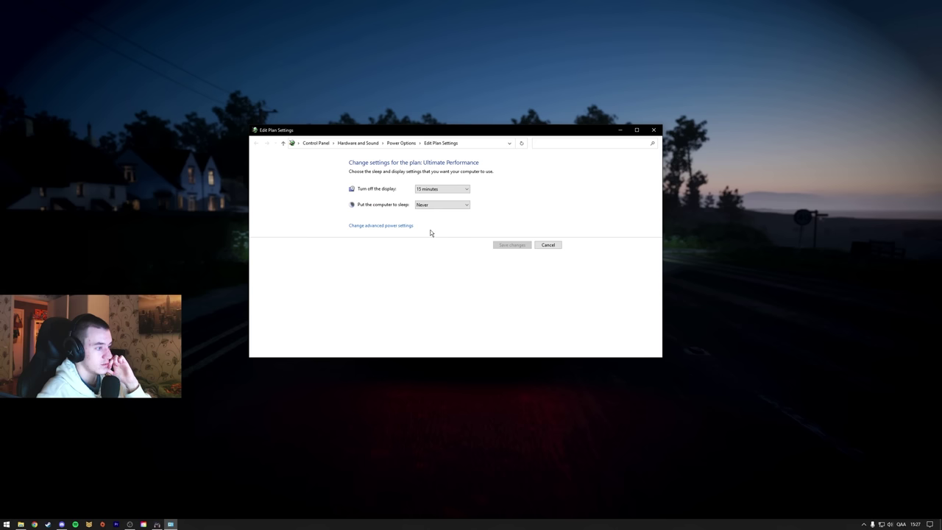
click(403, 144)
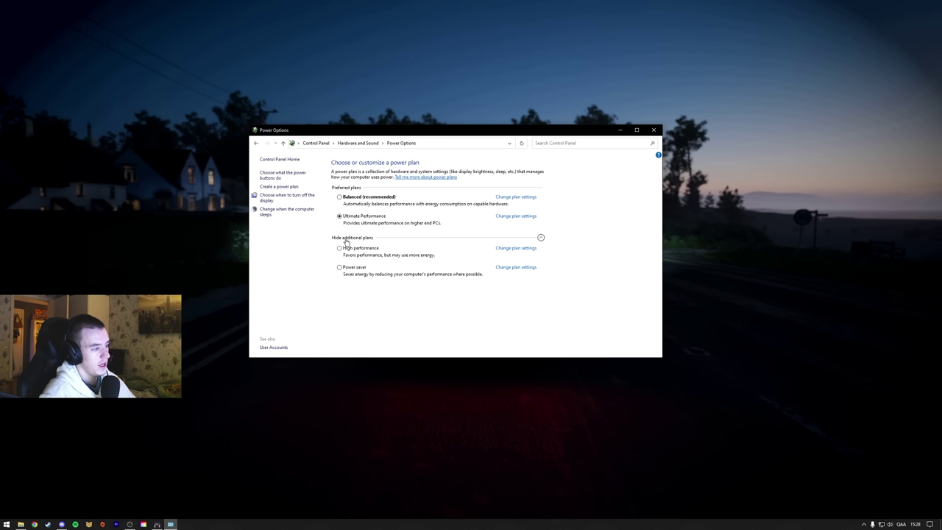
key(alt+F4)
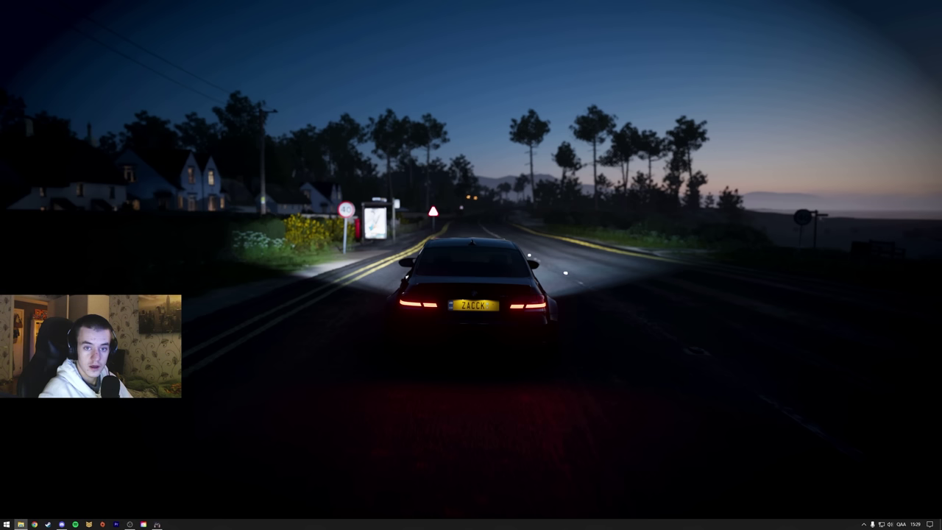
- Open the Escape From Tarkov C folder on the Windows (C:) drive in the file explorer
click(20, 524)
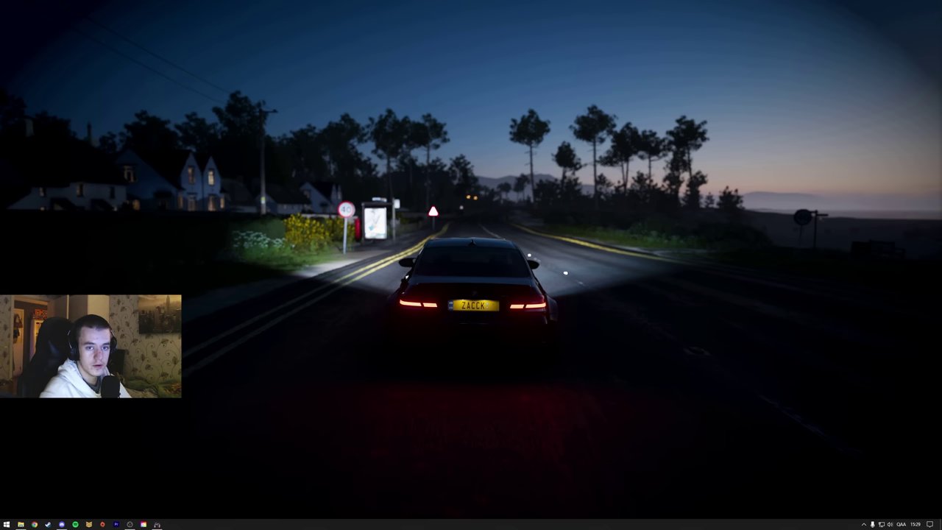
drag(941, 74, 276, 91)
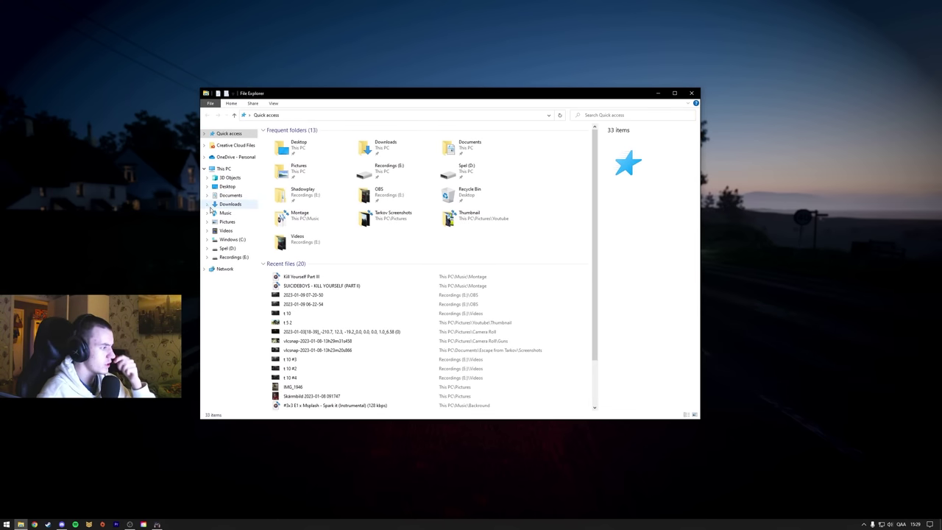
click(229, 240)
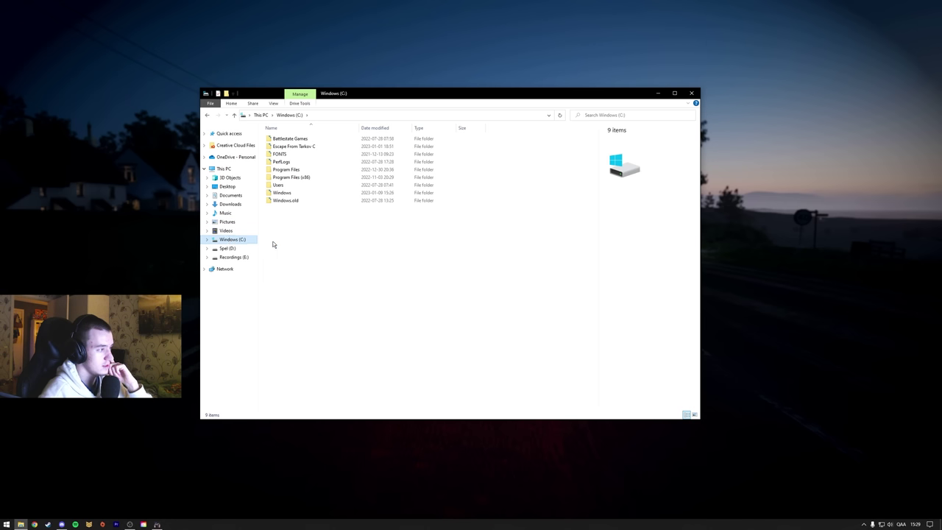
double_click(292, 146)
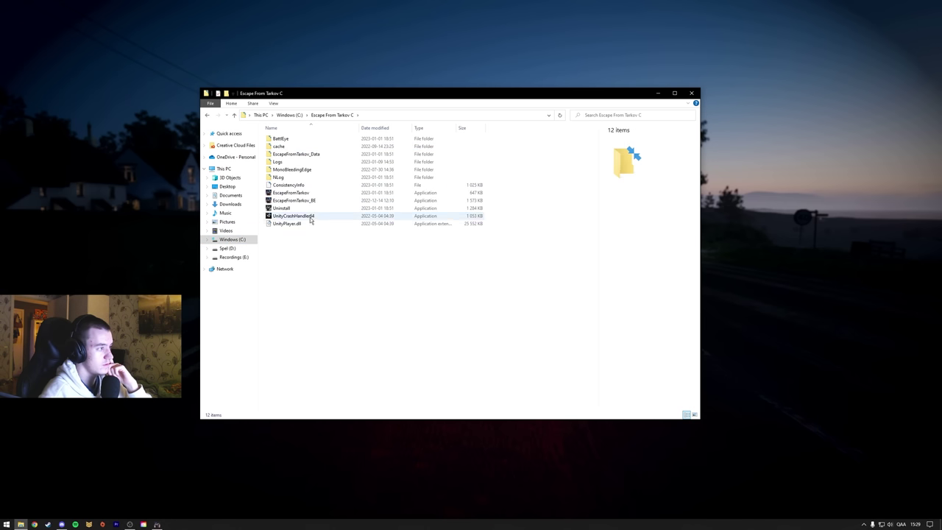
- In the EscapeFromTarkov application's compatibility properties, disable fullscreen optimizations and override high DPI scaling behavior with scaling performed by Application
click(292, 194)
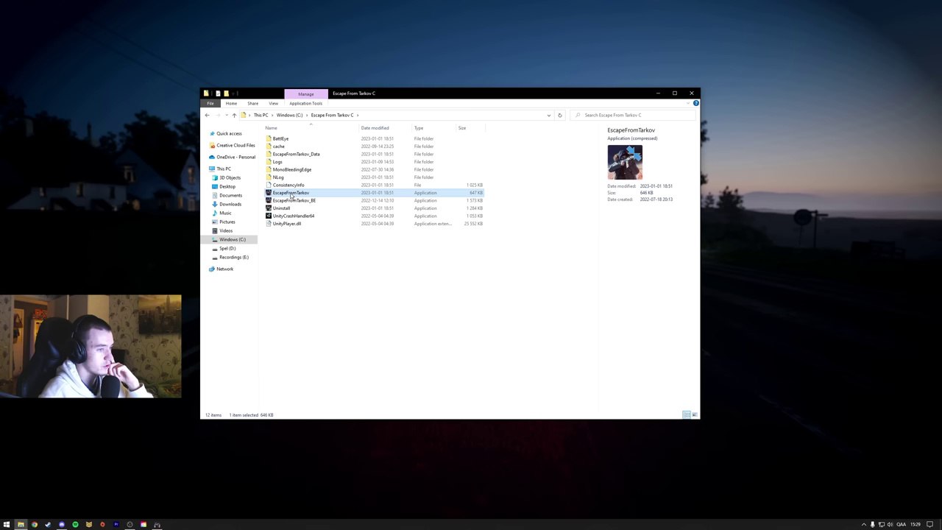
right_click(304, 194)
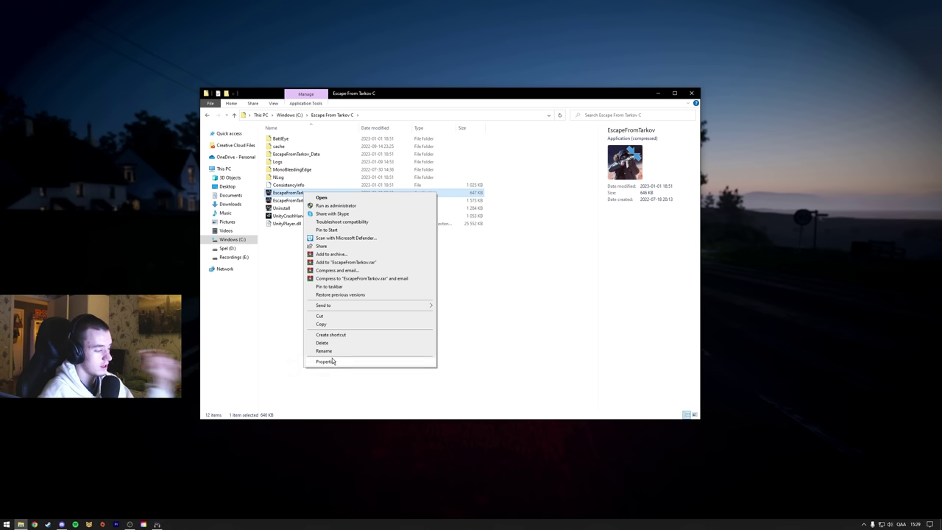
click(333, 361)
click(370, 216)
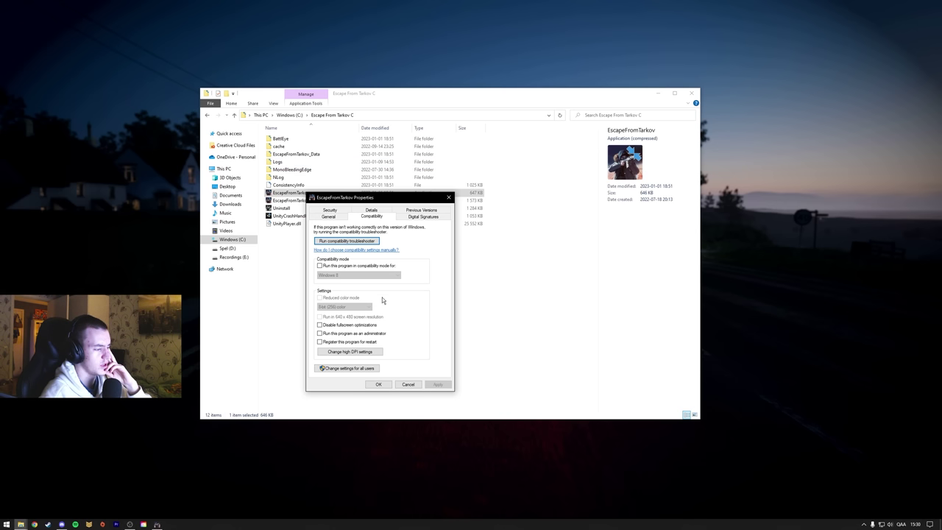
click(328, 325)
click(352, 352)
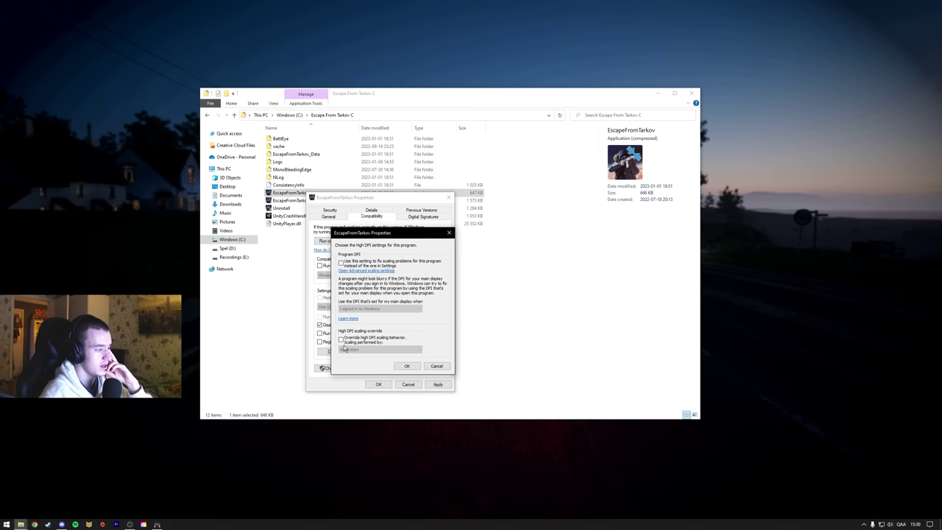
click(342, 339)
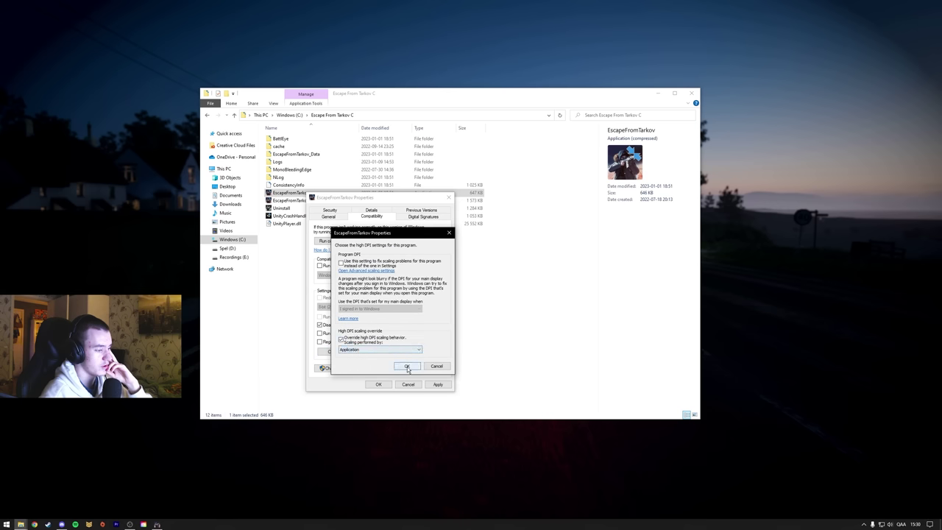